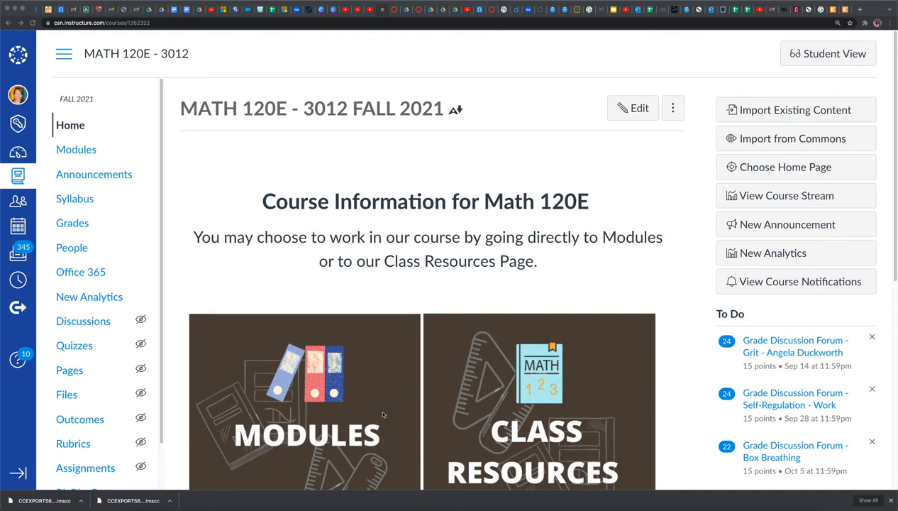
Open the Module 11 - The Normal Distribution homework assignment for Sections 11.3 - 11.4 from the course modules
{"action": "scroll", "coordinate": [384, 415], "scroll_direction": "down", "scroll_amount": 1}
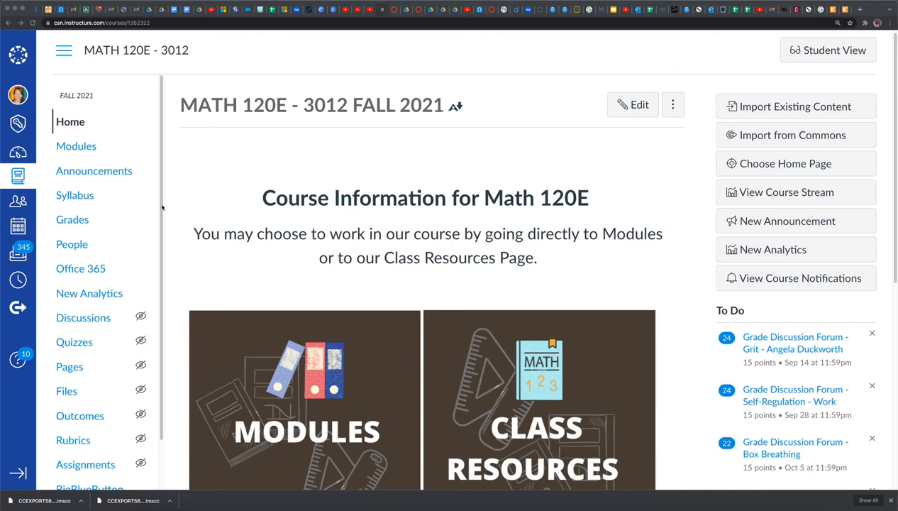
{"action": "left_click", "coordinate": [71, 147]}
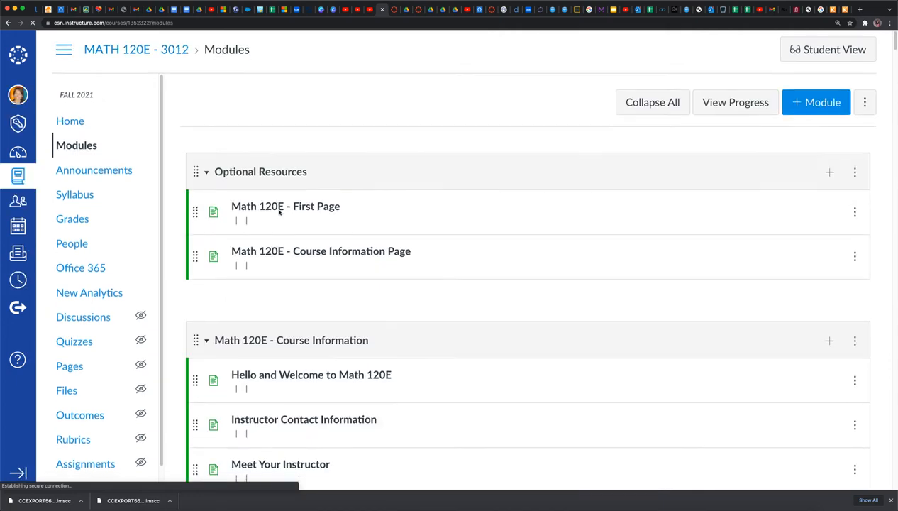
{"action": "scroll", "coordinate": [277, 210], "scroll_direction": "down", "scroll_amount": 15}
{"action": "scroll", "coordinate": [278, 210], "scroll_direction": "down", "scroll_amount": 15}
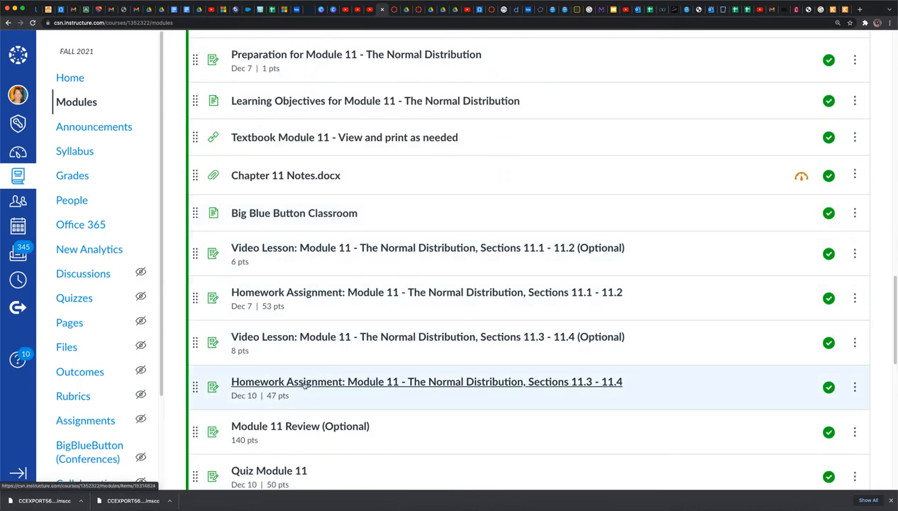
{"action": "left_click", "coordinate": [305, 384]}
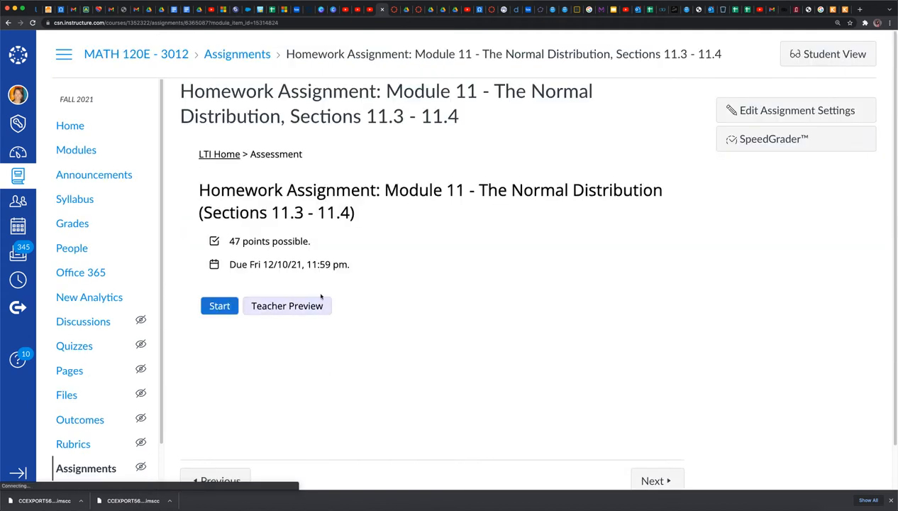
Highlight the housing course ID on the assignment's LTI home, and open the MATH 120E - 3012 OHM course page through the assessment settings
{"action": "left_click", "coordinate": [219, 155]}
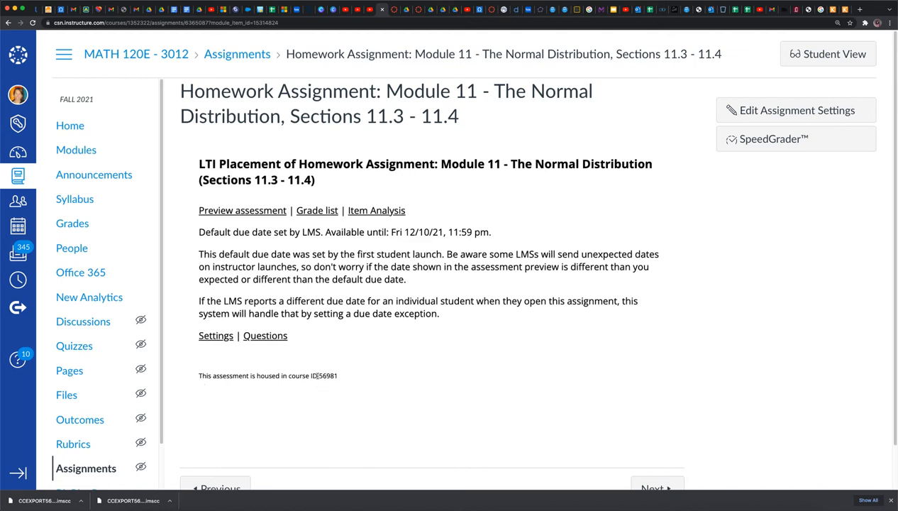
{"action": "left_click_drag", "start_coordinate": [319, 375], "coordinate": [342, 378]}
{"action": "left_click", "coordinate": [212, 337]}
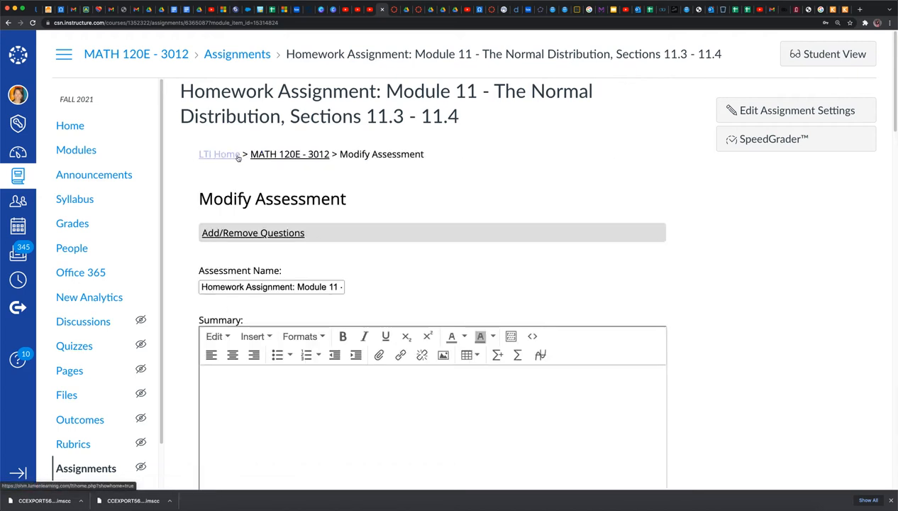
{"action": "left_click", "coordinate": [286, 157]}
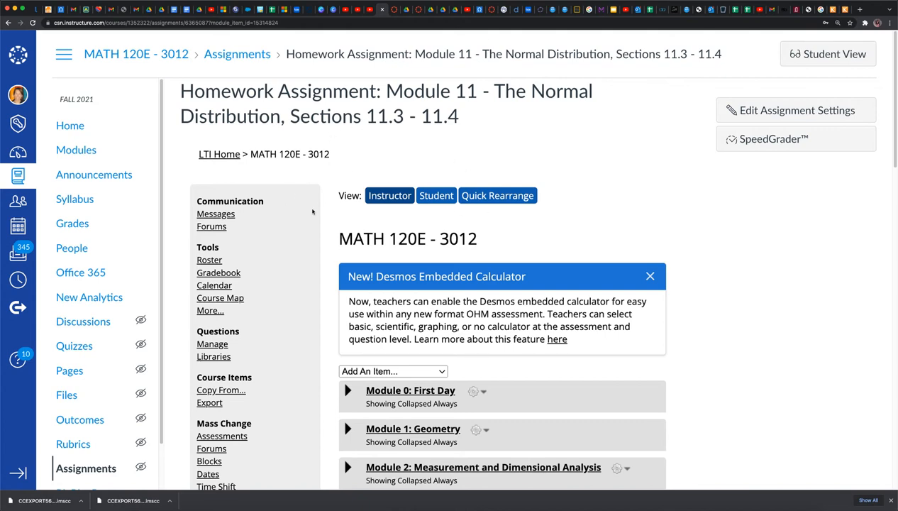
Look through the OHM course's list of modules and items down to the Final Exam
{"action": "scroll", "coordinate": [312, 212], "scroll_direction": "down", "scroll_amount": 5}
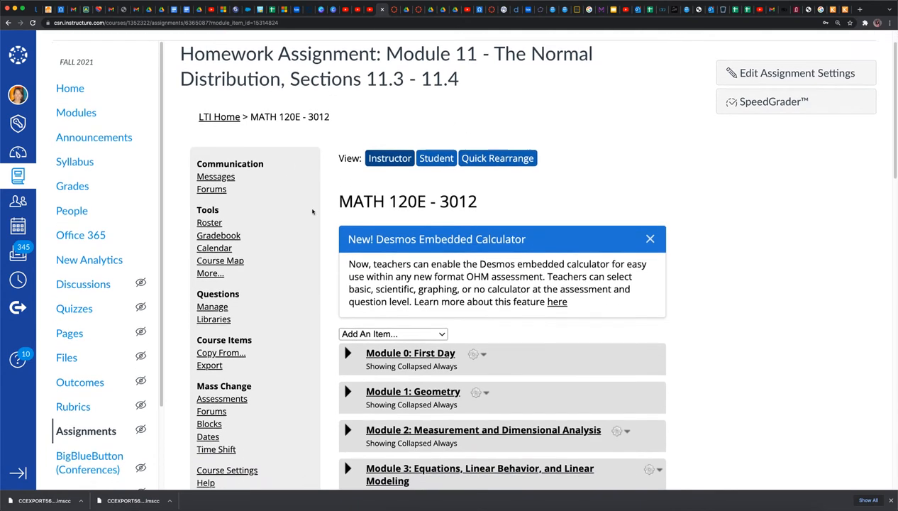
{"action": "scroll", "coordinate": [312, 211], "scroll_direction": "down", "scroll_amount": 8}
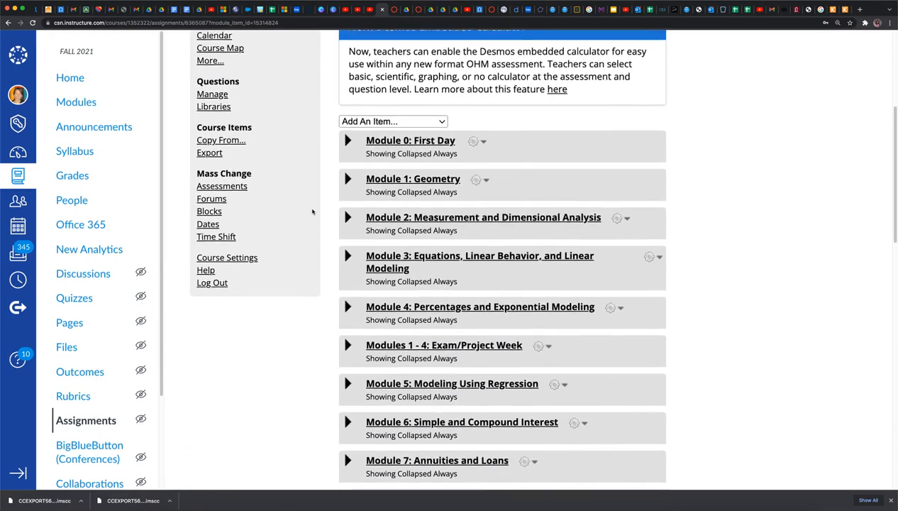
{"action": "scroll", "coordinate": [312, 211], "scroll_direction": "down", "scroll_amount": 5}
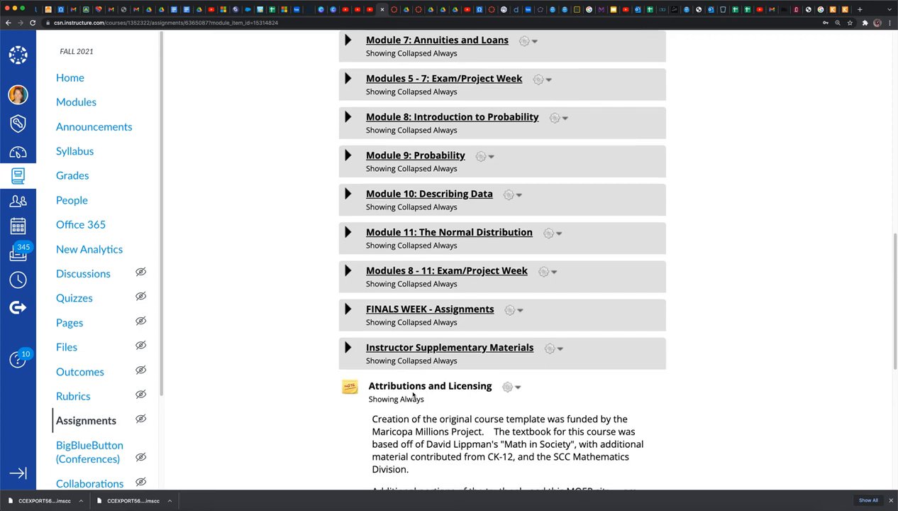
{"action": "scroll", "coordinate": [414, 394], "scroll_direction": "down", "scroll_amount": 6}
{"action": "scroll", "coordinate": [414, 394], "scroll_direction": "down", "scroll_amount": 4}
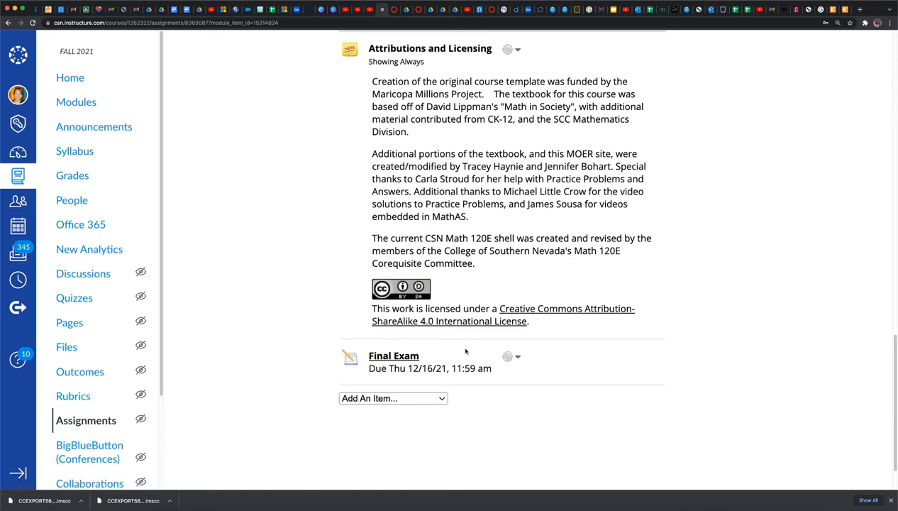
{"action": "scroll", "coordinate": [470, 349], "scroll_direction": "up", "scroll_amount": 1}
{"action": "scroll", "coordinate": [470, 349], "scroll_direction": "up", "scroll_amount": 15}
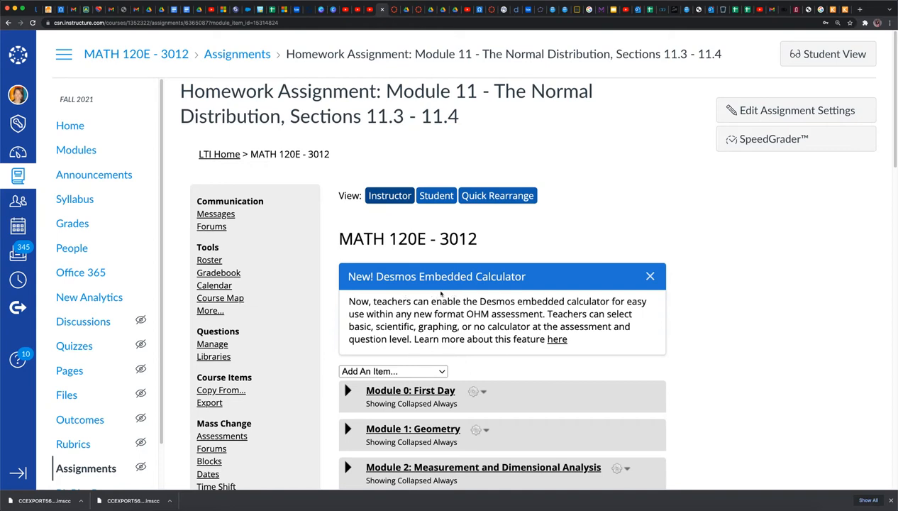
Open the OHM course's export for another LMS and choose to select individual items to export
{"action": "scroll", "coordinate": [441, 293], "scroll_direction": "down", "scroll_amount": 1}
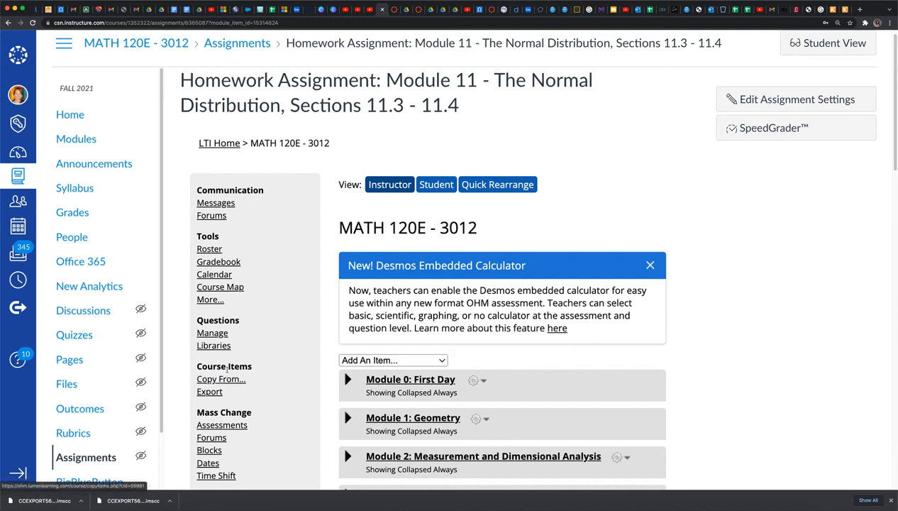
{"action": "scroll", "coordinate": [231, 366], "scroll_direction": "up", "scroll_amount": 1}
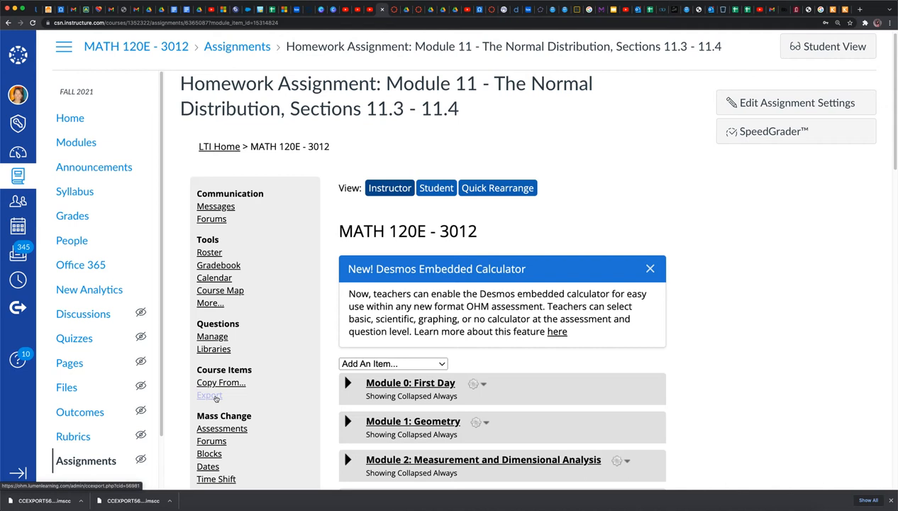
{"action": "left_click", "coordinate": [211, 396]}
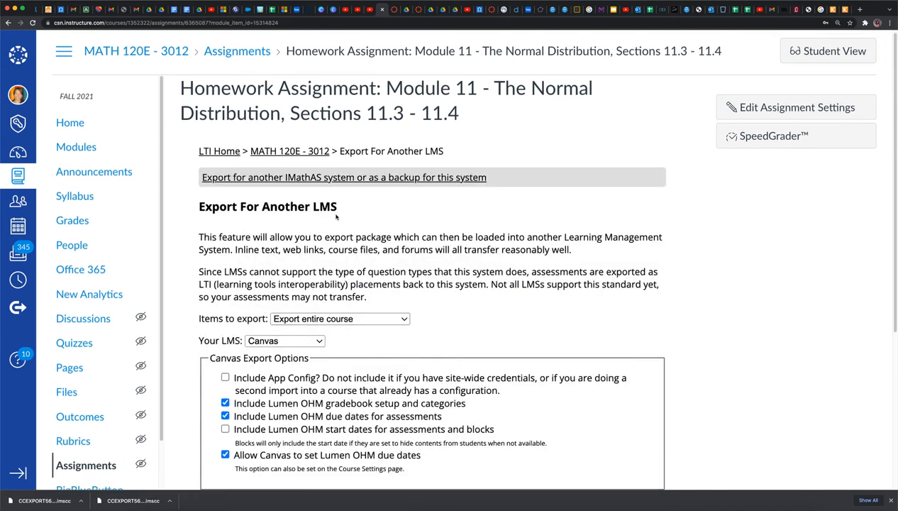
{"action": "left_click", "coordinate": [353, 319]}
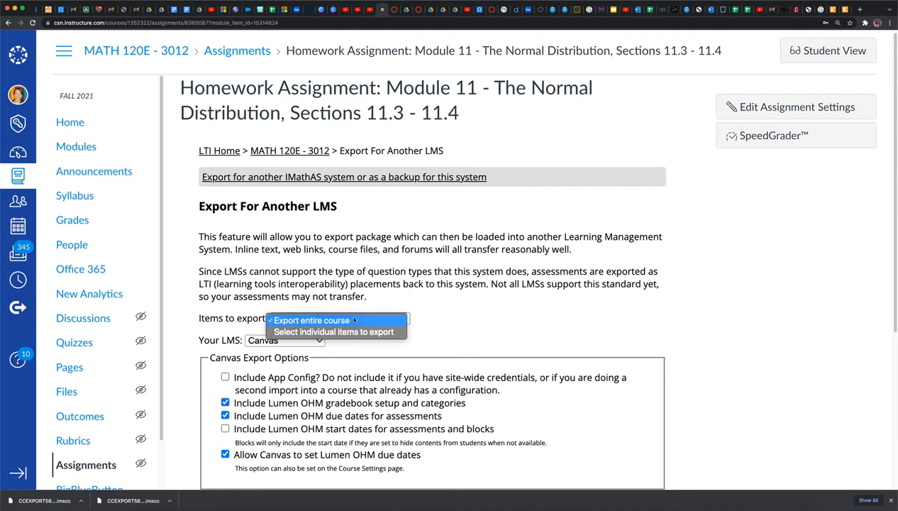
{"action": "left_click", "coordinate": [352, 332]}
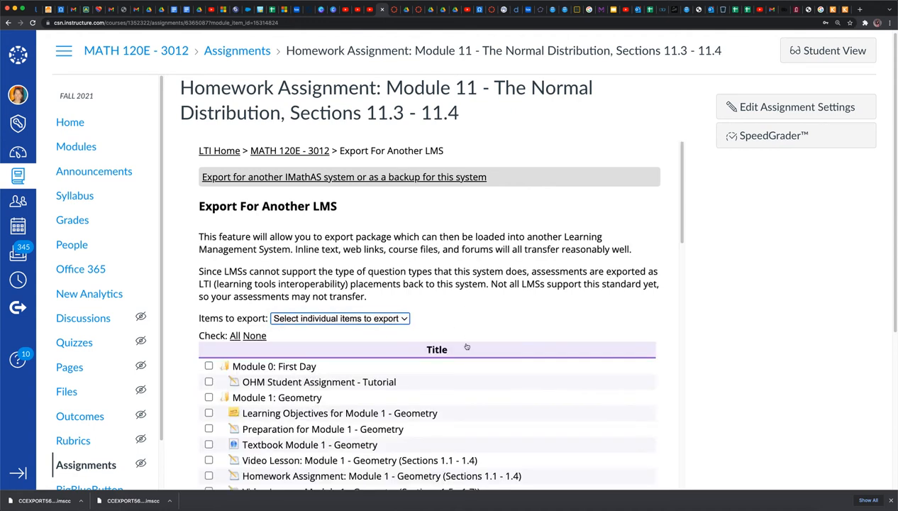
Include only the Final Exam in the export and download the export cartridge for Canvas
{"action": "scroll", "coordinate": [469, 348], "scroll_direction": "down", "scroll_amount": 10}
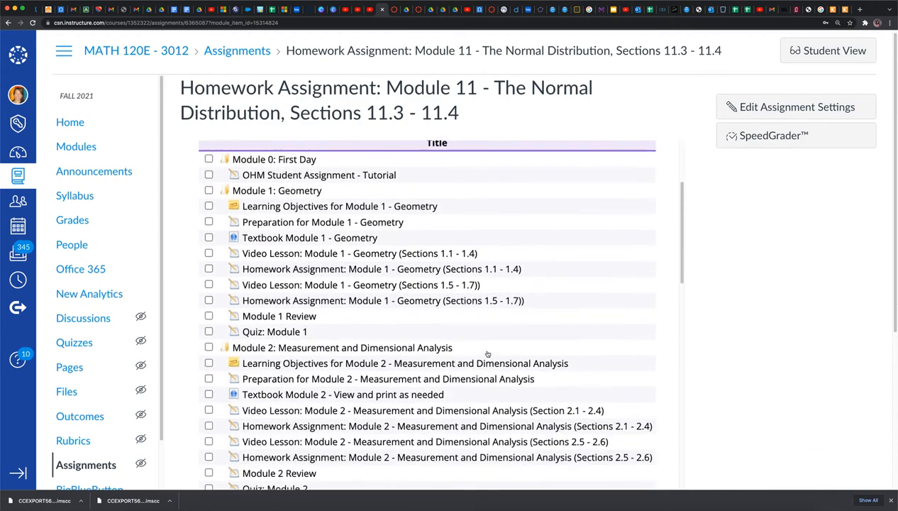
{"action": "scroll", "coordinate": [487, 352], "scroll_direction": "down", "scroll_amount": 10}
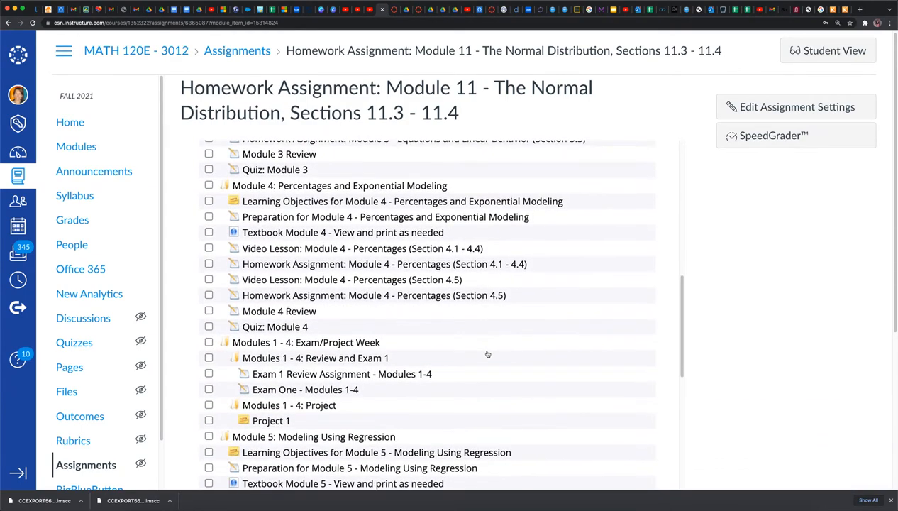
{"action": "scroll", "coordinate": [487, 352], "scroll_direction": "down", "scroll_amount": 10}
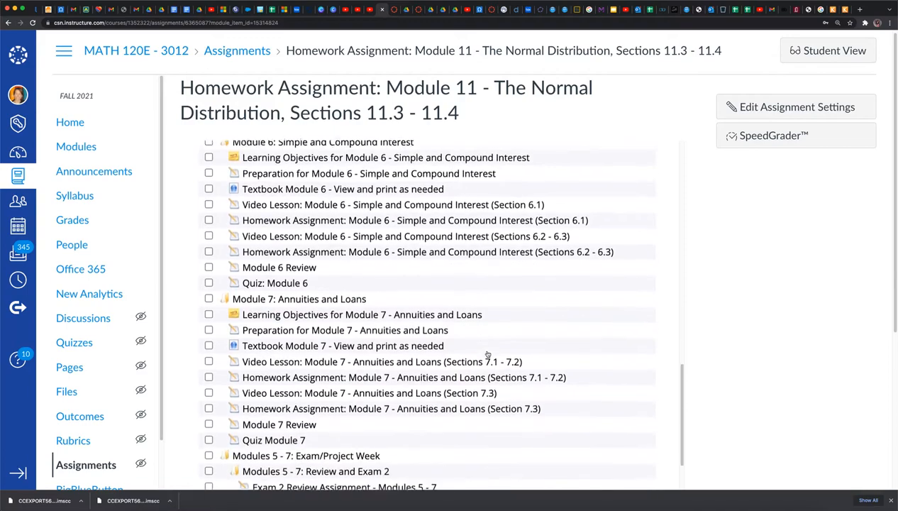
{"action": "scroll", "coordinate": [488, 352], "scroll_direction": "down", "scroll_amount": 10}
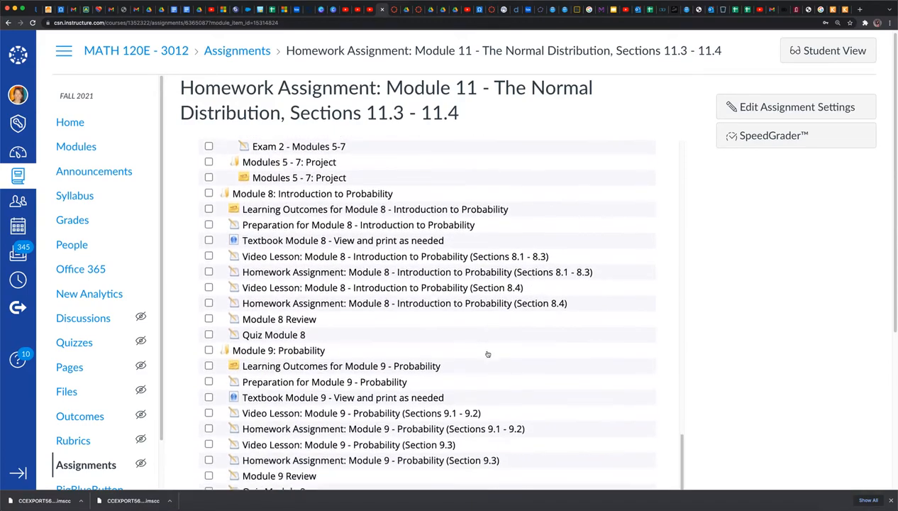
{"action": "scroll", "coordinate": [487, 352], "scroll_direction": "down", "scroll_amount": 8}
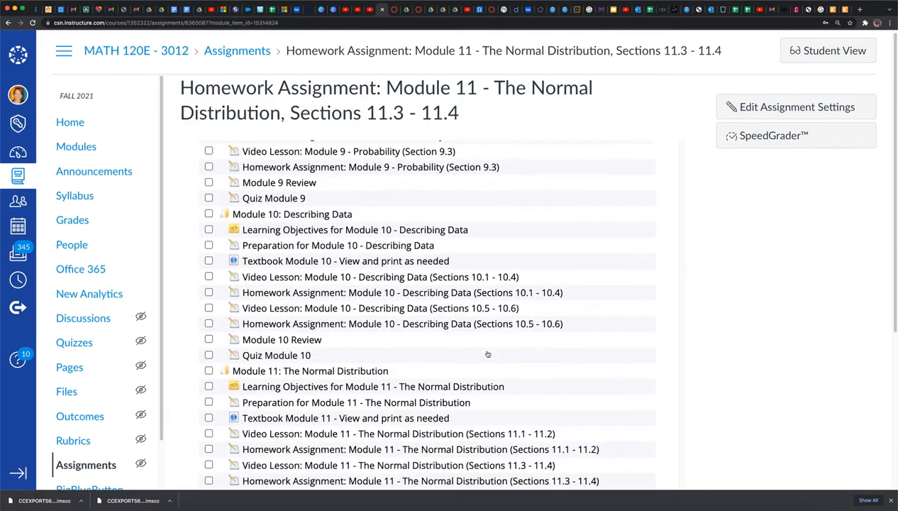
{"action": "scroll", "coordinate": [487, 353], "scroll_direction": "down", "scroll_amount": 5}
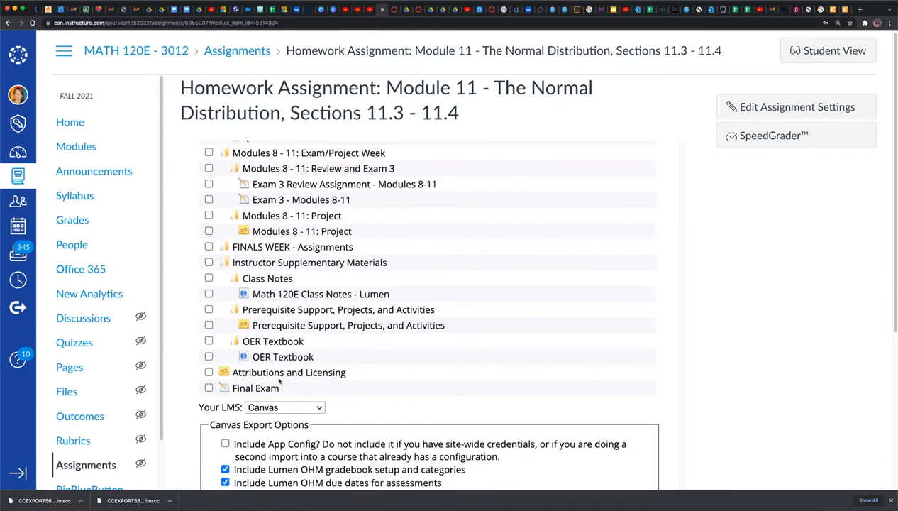
{"action": "left_click", "coordinate": [209, 388]}
{"action": "scroll", "coordinate": [445, 350], "scroll_direction": "down", "scroll_amount": 5}
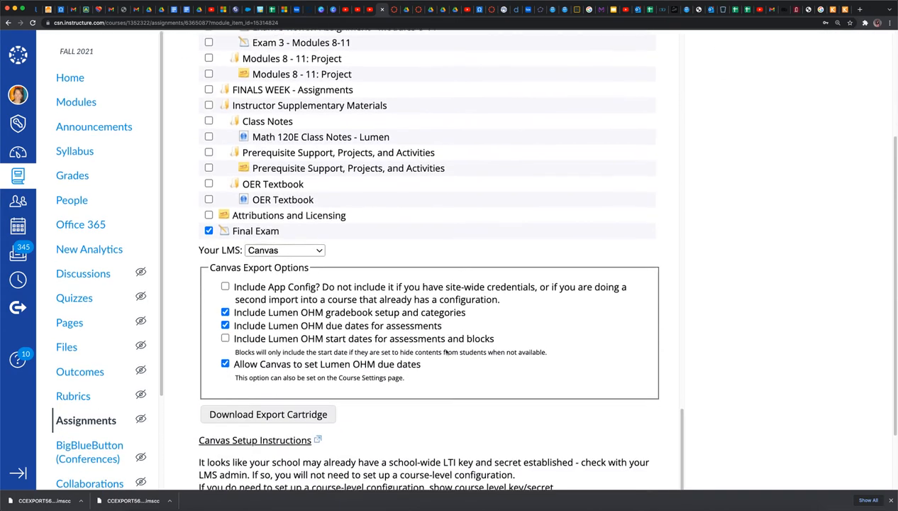
{"action": "left_click", "coordinate": [267, 398]}
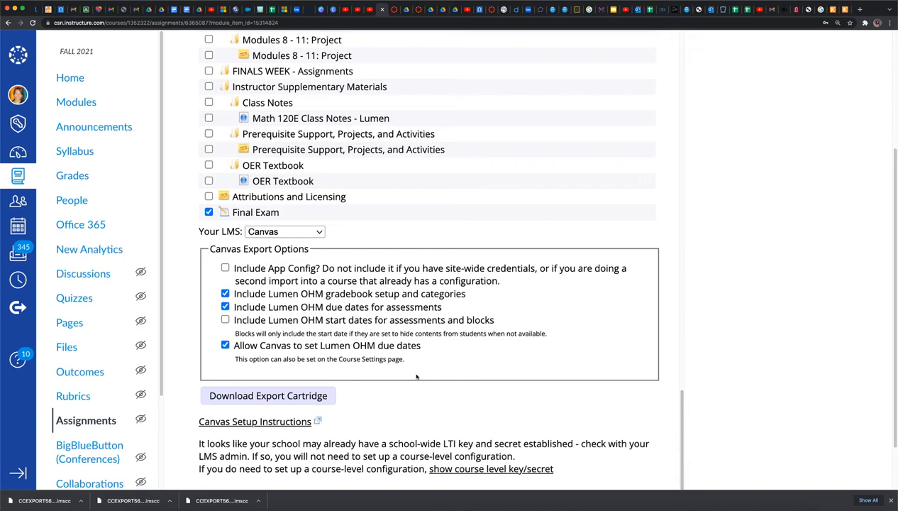
Go to the Canvas course settings and open the page for importing course content
{"action": "scroll", "coordinate": [416, 377], "scroll_direction": "down", "scroll_amount": 1}
{"action": "scroll", "coordinate": [416, 377], "scroll_direction": "up", "scroll_amount": 2}
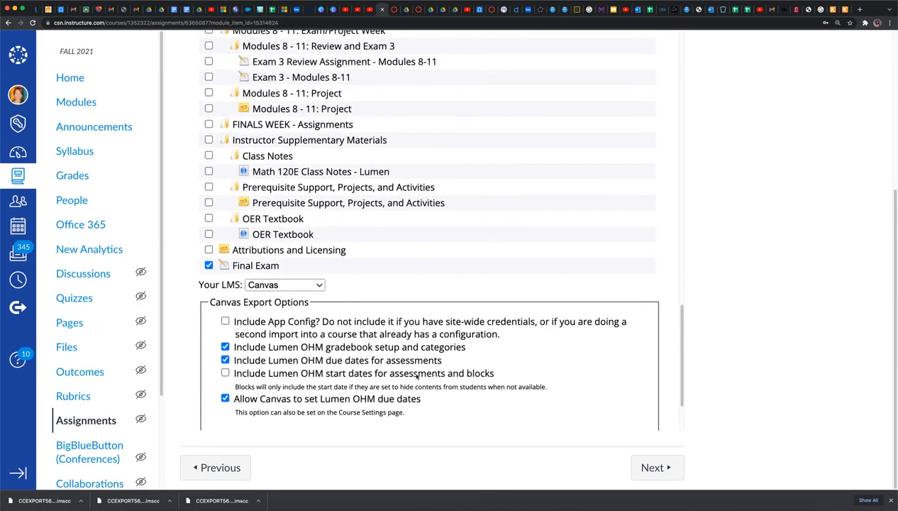
{"action": "scroll", "coordinate": [416, 377], "scroll_direction": "up", "scroll_amount": 15}
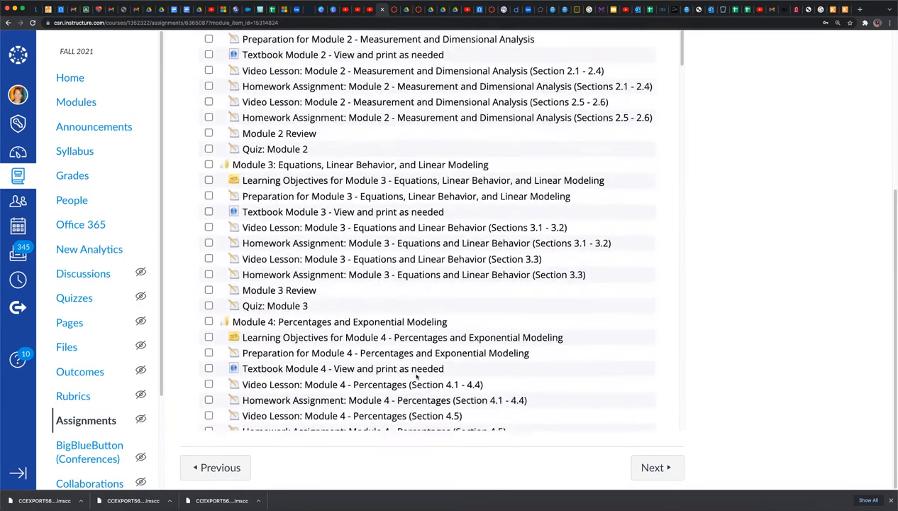
{"action": "scroll", "coordinate": [417, 374], "scroll_direction": "up", "scroll_amount": 12}
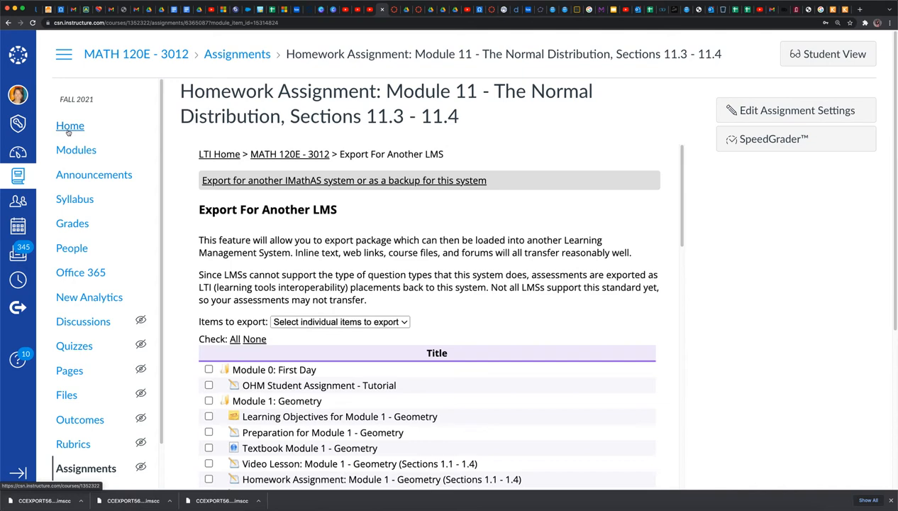
{"action": "scroll", "coordinate": [69, 132], "scroll_direction": "down", "scroll_amount": 1}
{"action": "scroll", "coordinate": [70, 167], "scroll_direction": "up", "scroll_amount": 1}
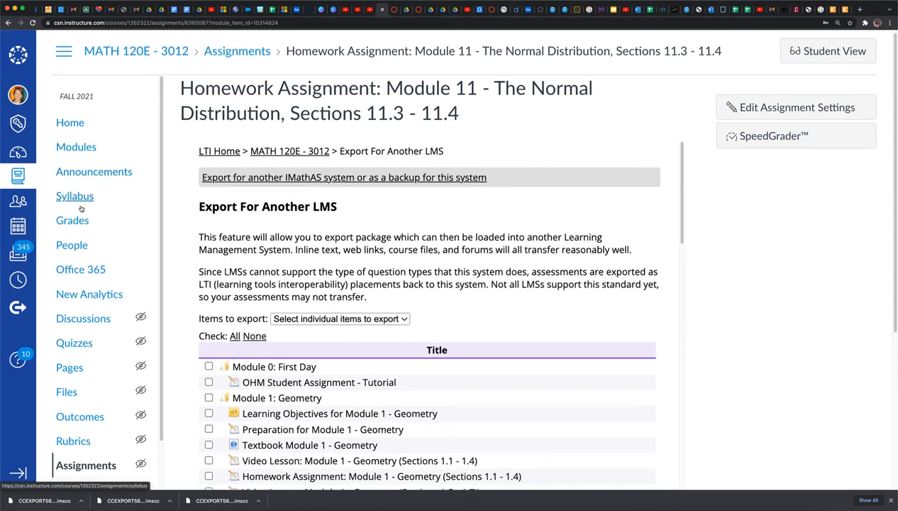
{"action": "scroll", "coordinate": [81, 208], "scroll_direction": "down", "scroll_amount": 4}
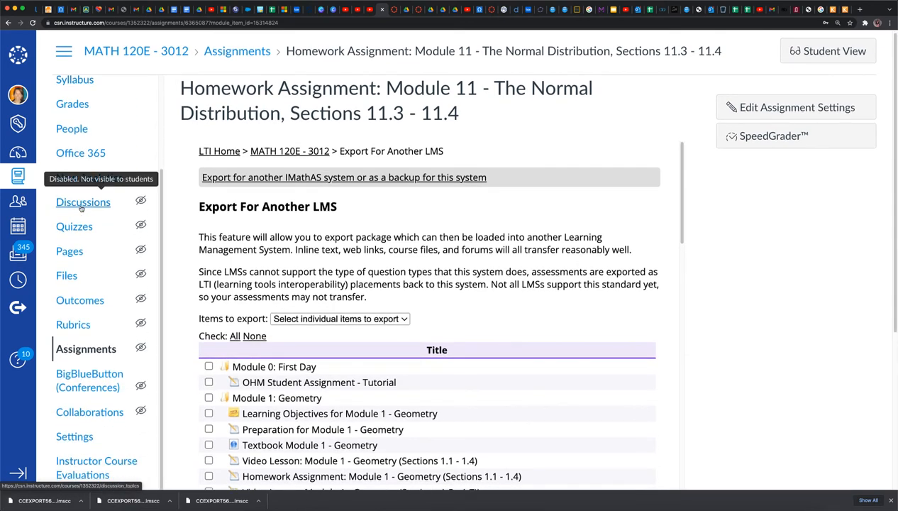
{"action": "left_click", "coordinate": [69, 440]}
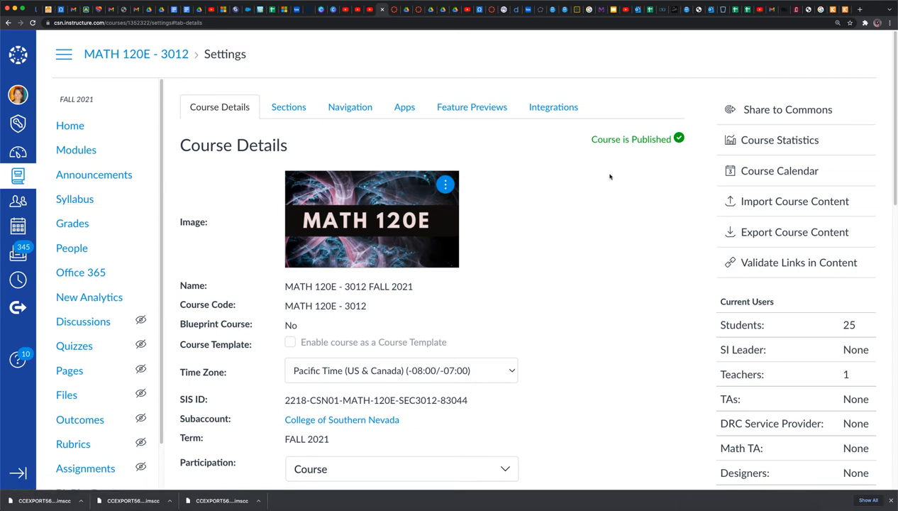
{"action": "left_click", "coordinate": [793, 203]}
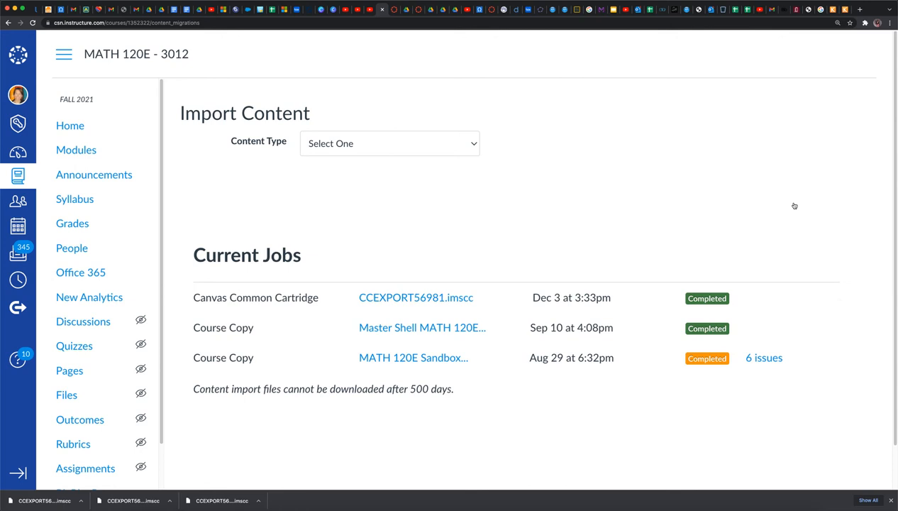
Set up a content import of type Canvas Course Export Package from CCEXPORT56981 (1).imscc with all content selected
{"action": "left_click", "coordinate": [469, 144]}
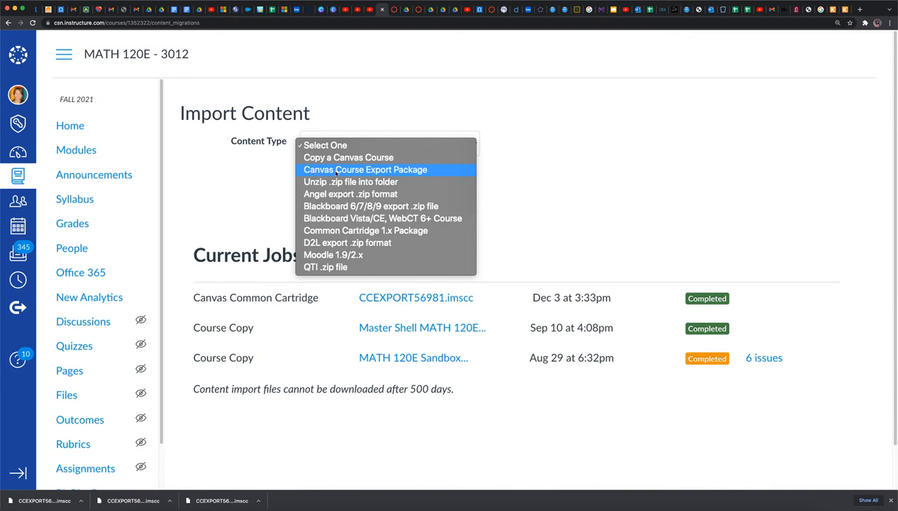
{"action": "left_click", "coordinate": [418, 170]}
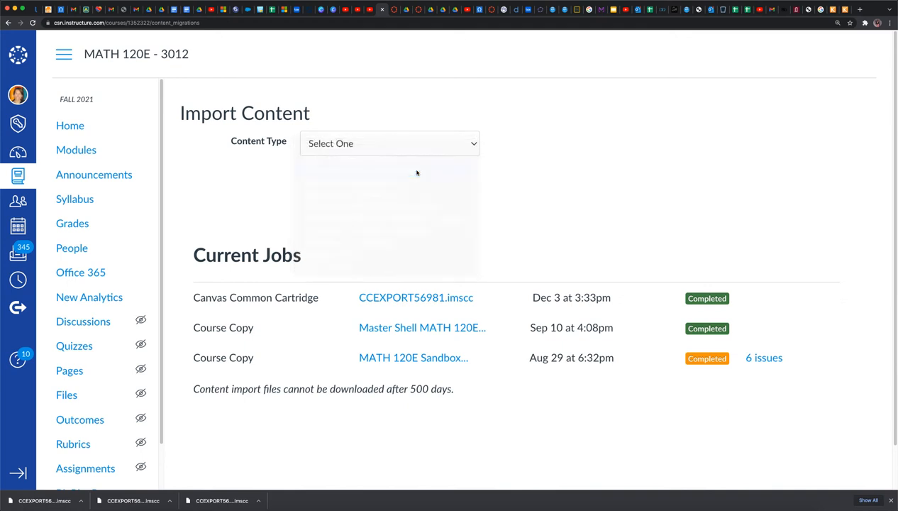
{"action": "left_click", "coordinate": [341, 189]}
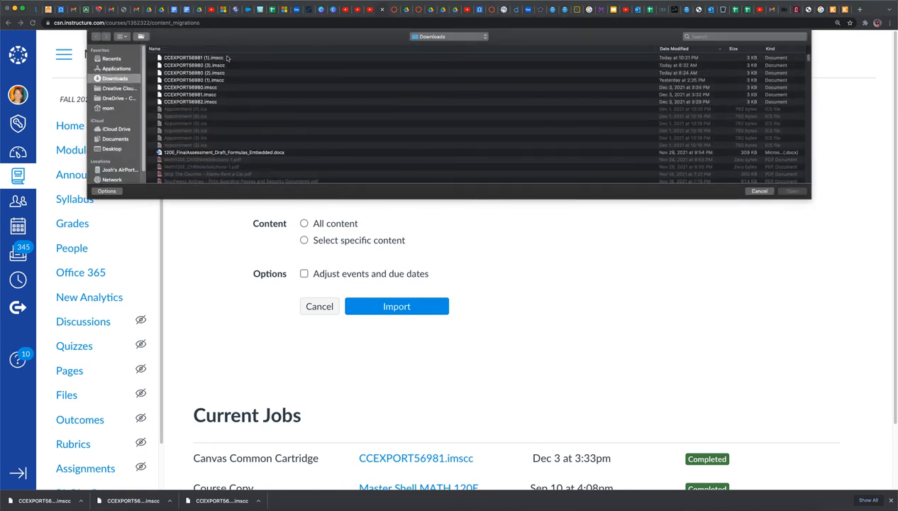
{"action": "left_click", "coordinate": [205, 60]}
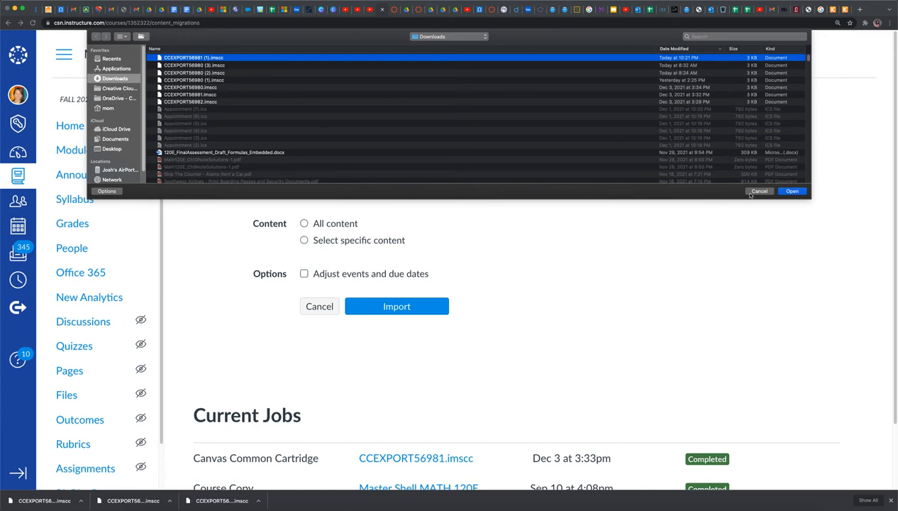
{"action": "left_click", "coordinate": [793, 192]}
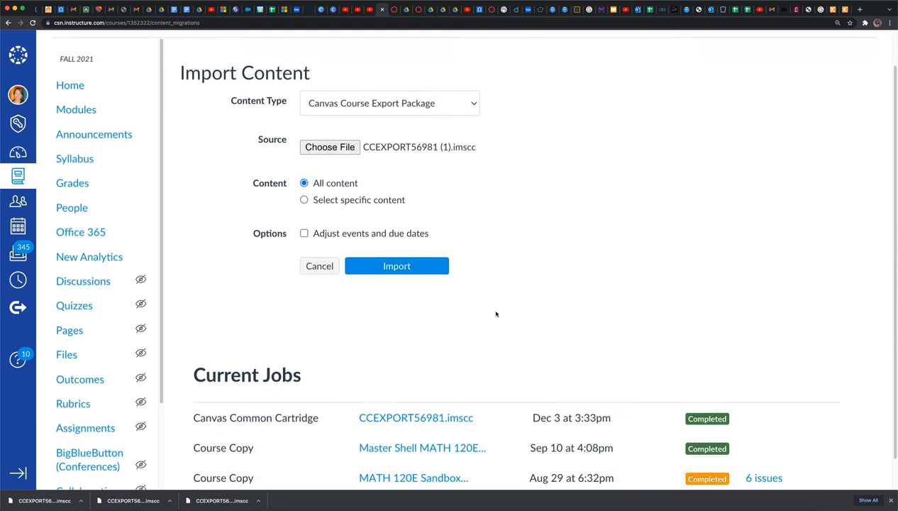
{"action": "scroll", "coordinate": [496, 313], "scroll_direction": "down", "scroll_amount": 2}
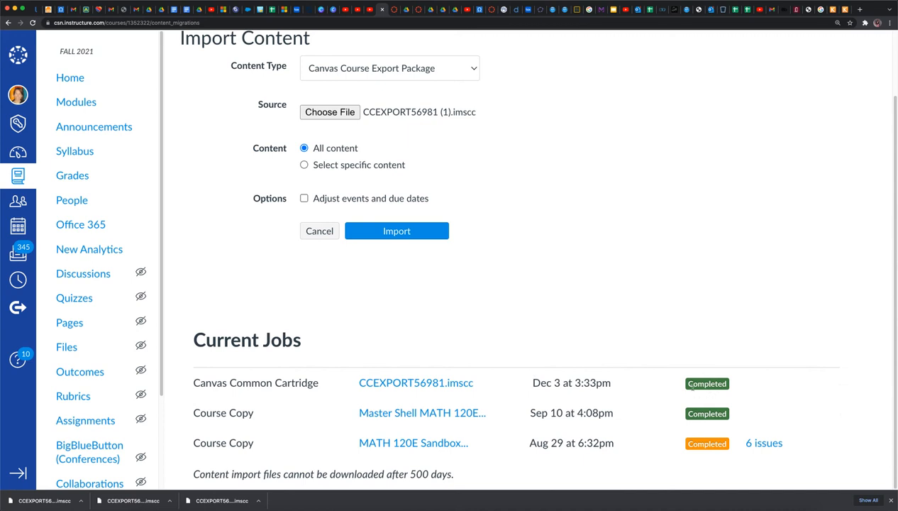
{"action": "scroll", "coordinate": [478, 344], "scroll_direction": "up", "scroll_amount": 2}
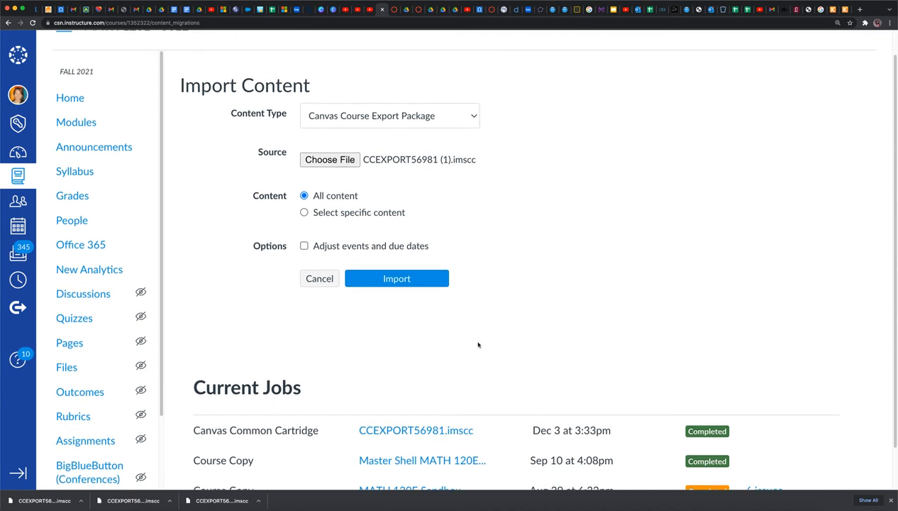
{"action": "scroll", "coordinate": [408, 298], "scroll_direction": "down", "scroll_amount": 1}
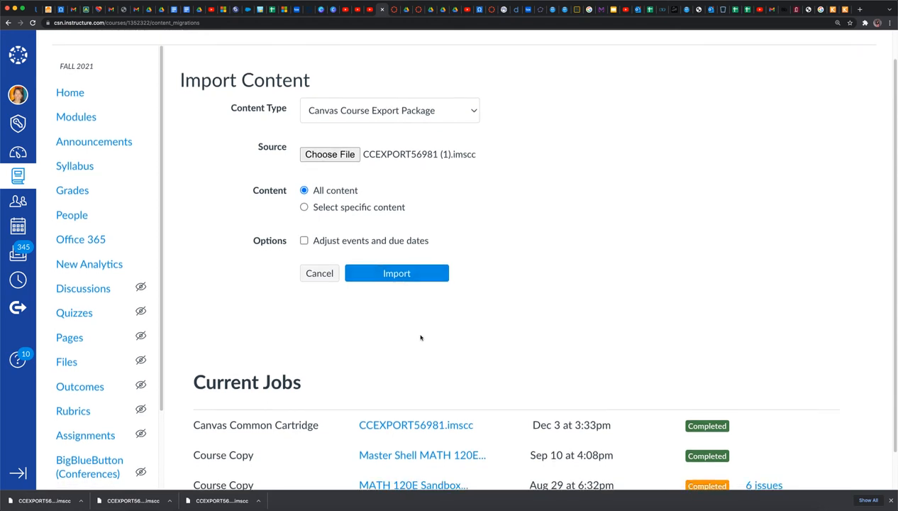
{"action": "scroll", "coordinate": [727, 431], "scroll_direction": "up", "scroll_amount": 1}
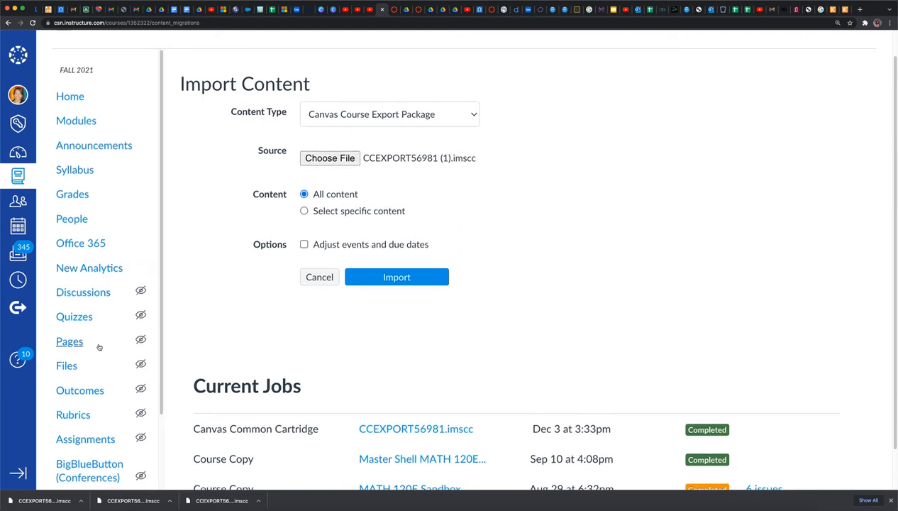
Open the course's assignments and move the Final Exam from the Default group to the top of the Final Assessment group
{"action": "scroll", "coordinate": [99, 346], "scroll_direction": "down", "scroll_amount": 2}
{"action": "scroll", "coordinate": [100, 346], "scroll_direction": "down", "scroll_amount": 2}
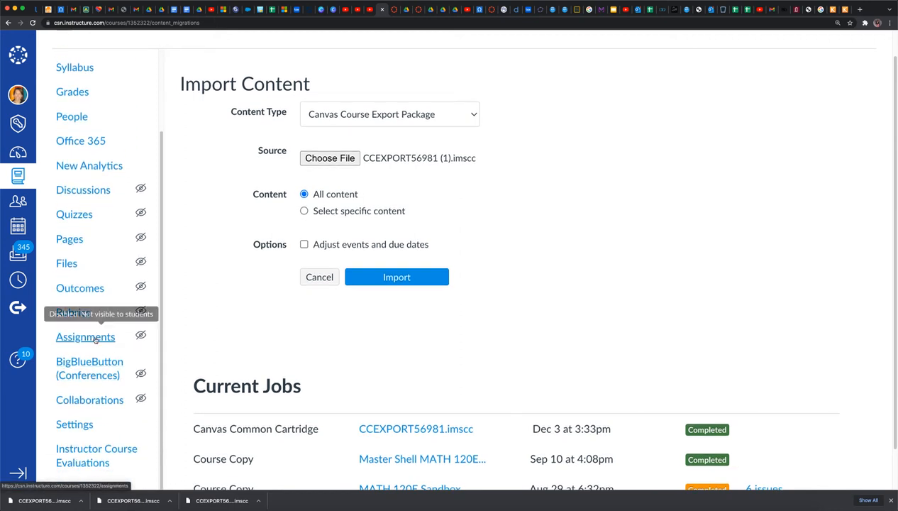
{"action": "left_click", "coordinate": [95, 340]}
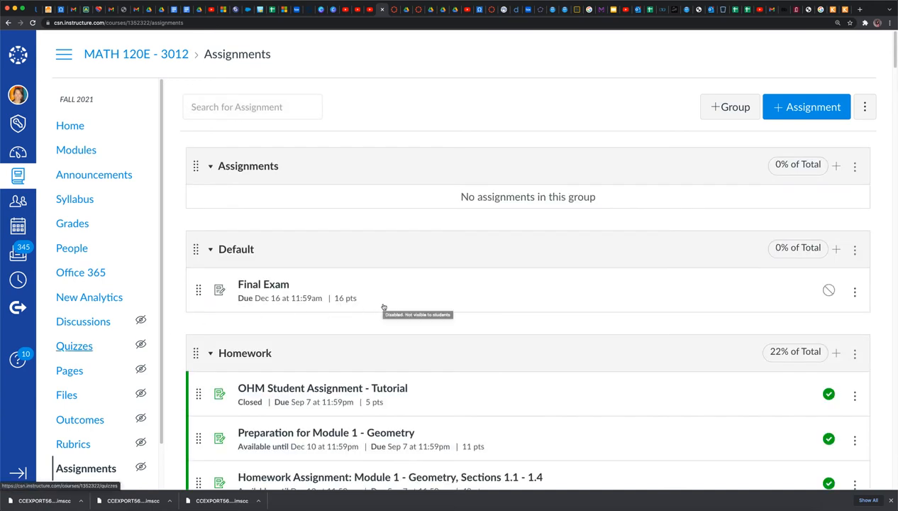
{"action": "scroll", "coordinate": [362, 313], "scroll_direction": "down", "scroll_amount": 1}
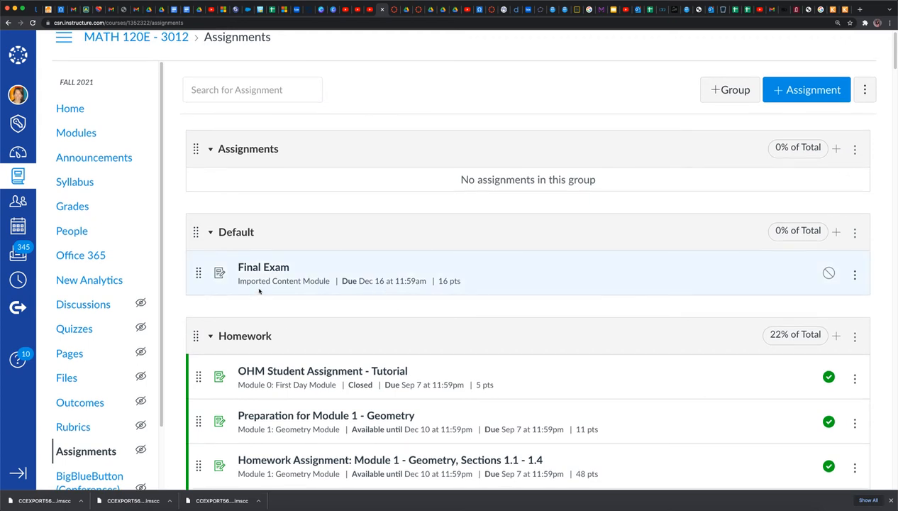
{"action": "scroll", "coordinate": [263, 273], "scroll_direction": "up", "scroll_amount": 1}
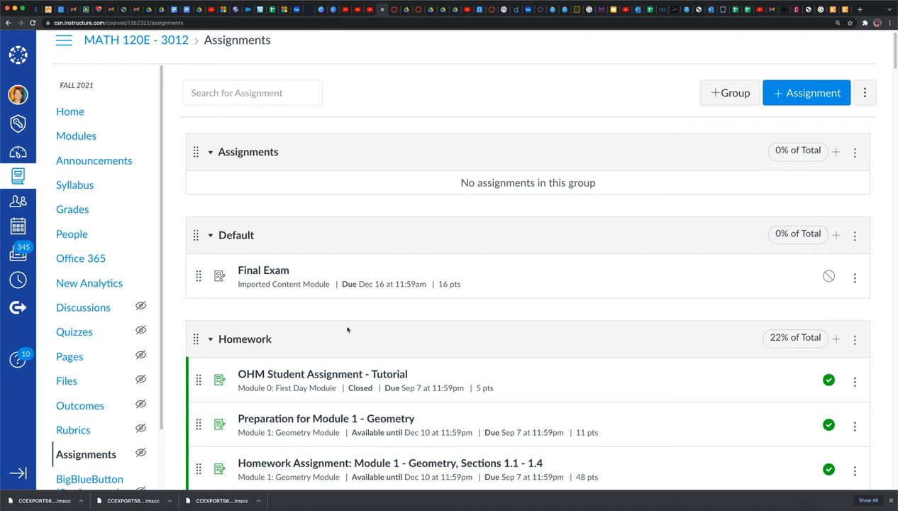
{"action": "scroll", "coordinate": [348, 330], "scroll_direction": "down", "scroll_amount": 1}
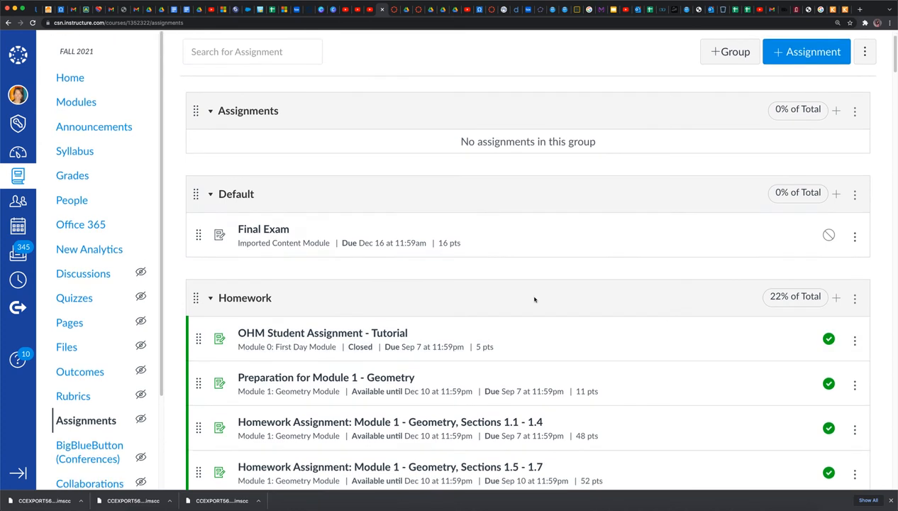
{"action": "left_click", "coordinate": [855, 237]}
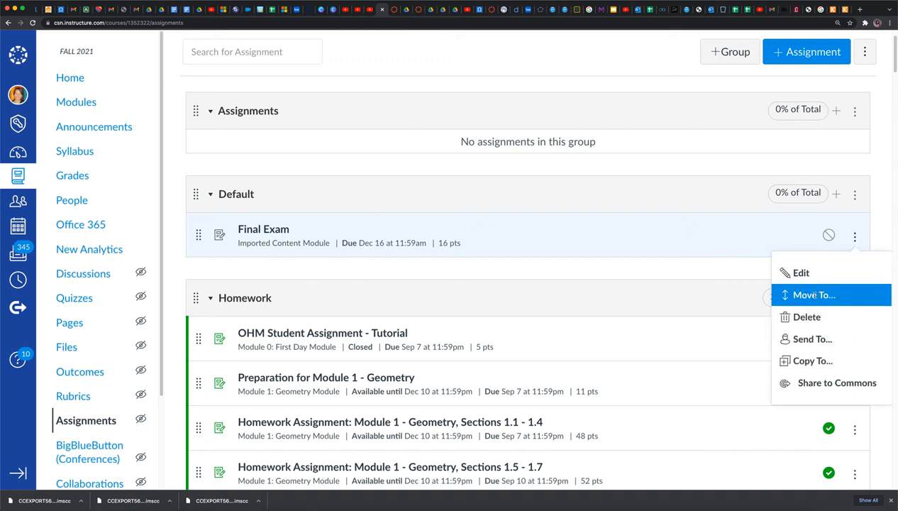
{"action": "left_click", "coordinate": [814, 294]}
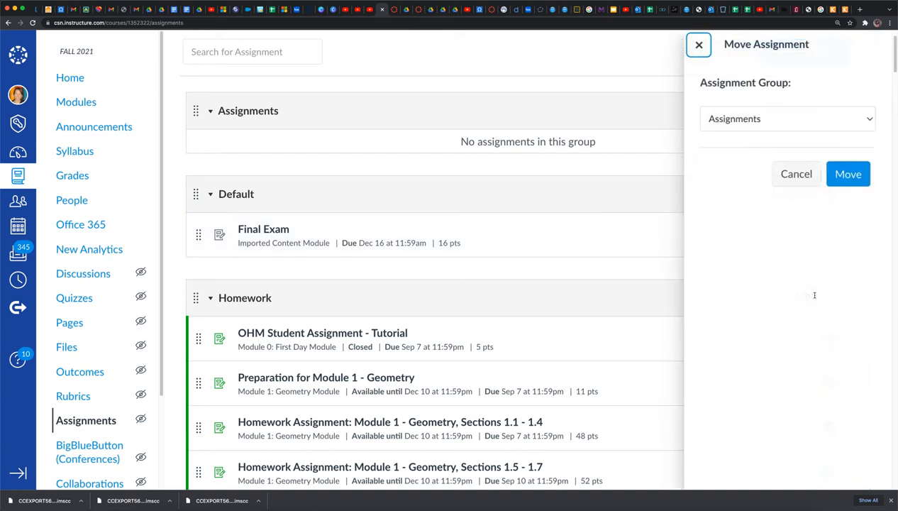
{"action": "left_click", "coordinate": [779, 117]}
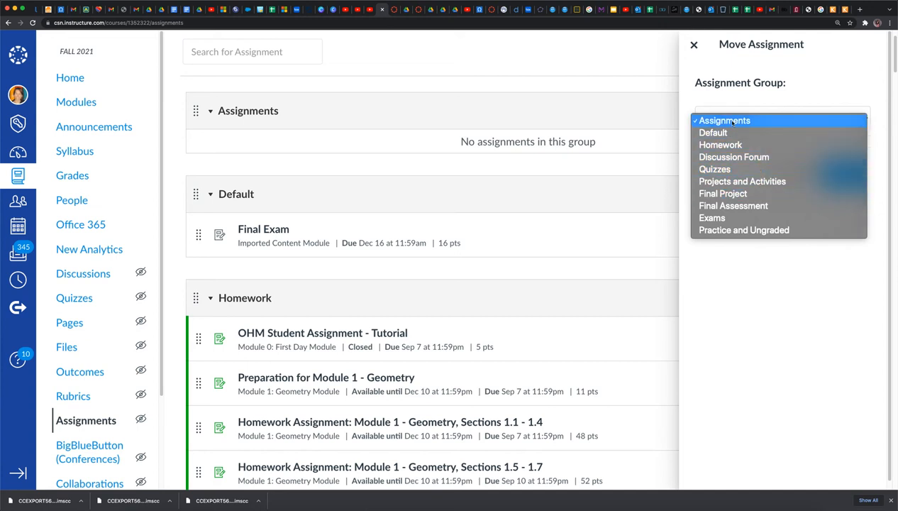
{"action": "left_click", "coordinate": [742, 206]}
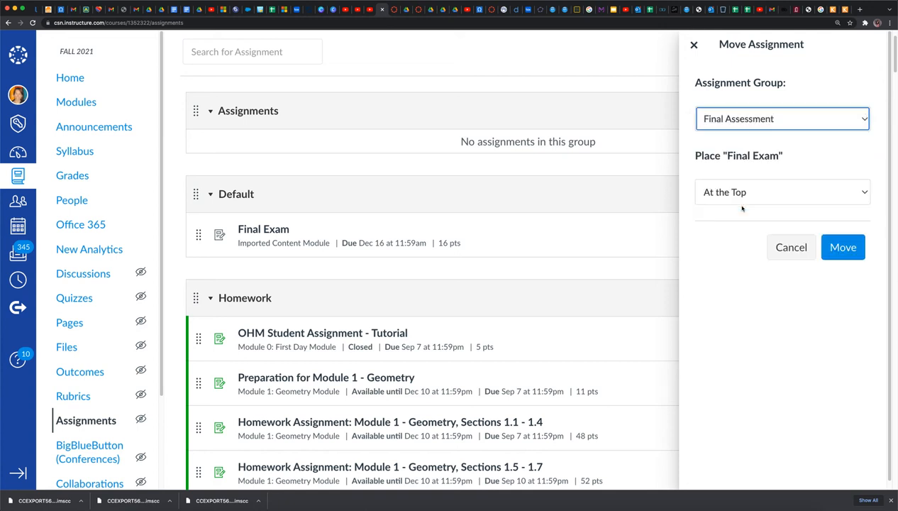
{"action": "left_click", "coordinate": [837, 254]}
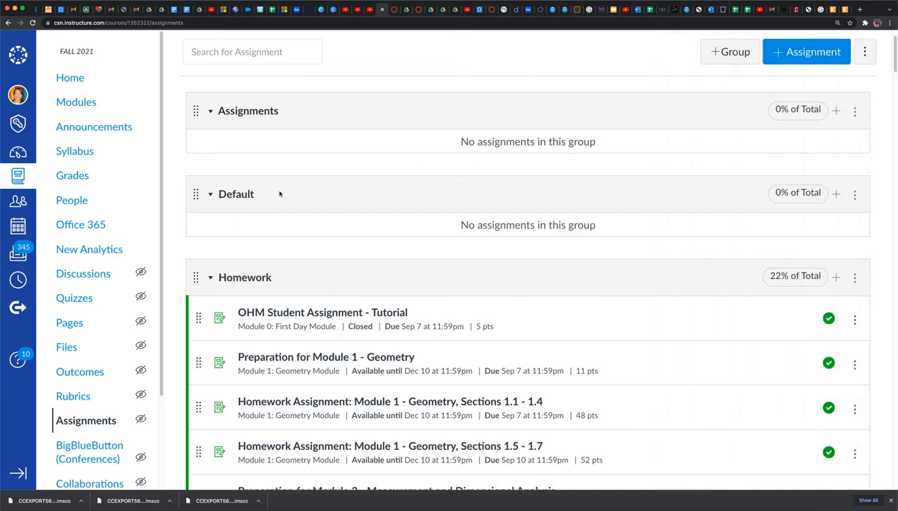
Delete the MATH 120 Assessment Questions (Sample from Spring 2021) assignment from the Final Assessment group
{"action": "scroll", "coordinate": [315, 186], "scroll_direction": "down", "scroll_amount": 5}
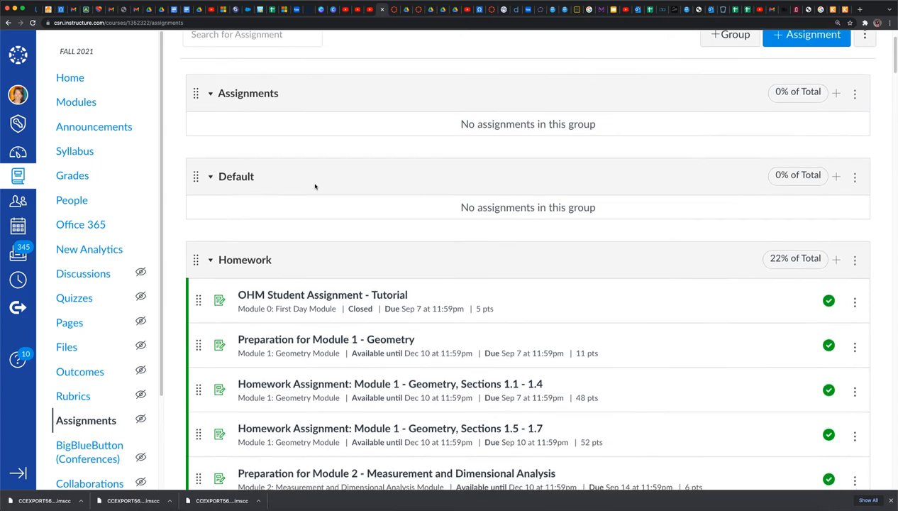
{"action": "scroll", "coordinate": [315, 186], "scroll_direction": "down", "scroll_amount": 20}
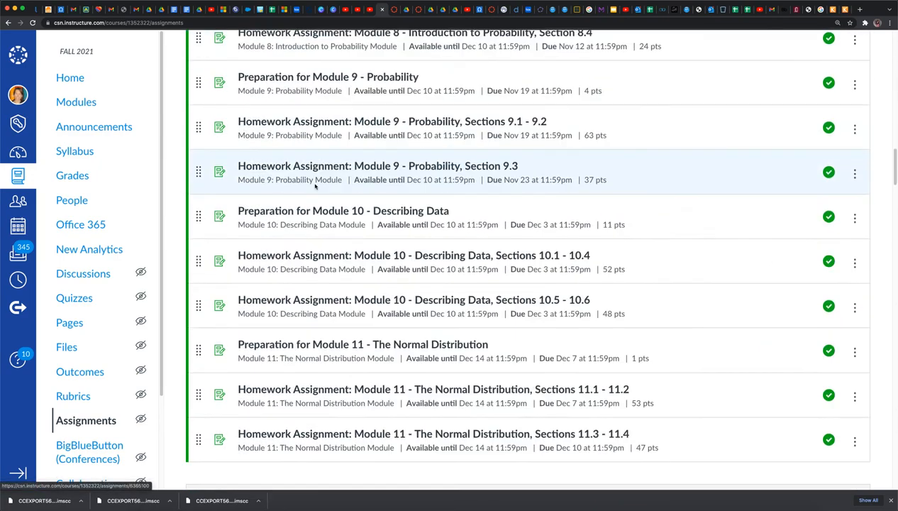
{"action": "scroll", "coordinate": [315, 186], "scroll_direction": "down", "scroll_amount": 20}
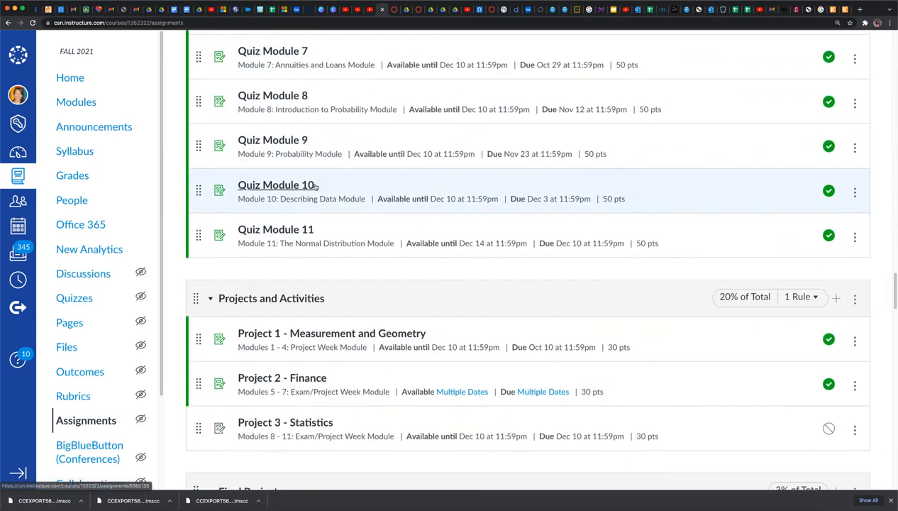
{"action": "scroll", "coordinate": [315, 186], "scroll_direction": "down", "scroll_amount": 2}
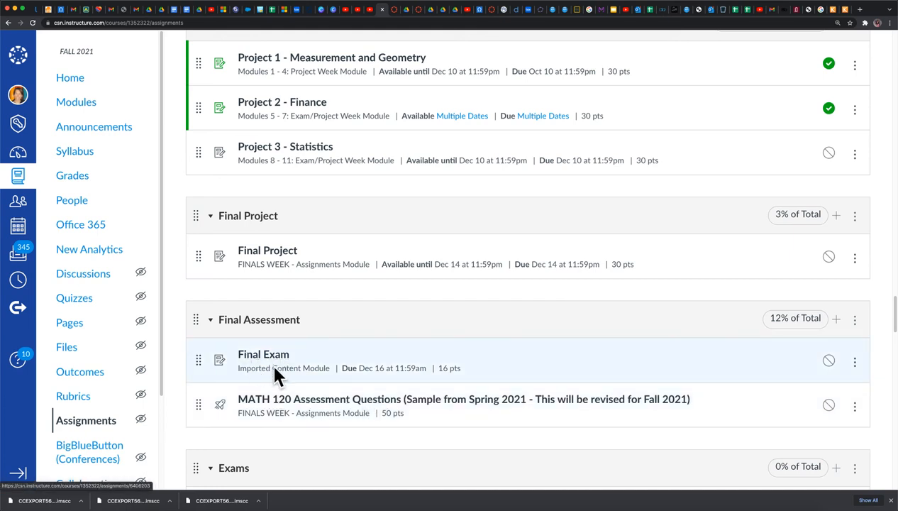
{"action": "left_click", "coordinate": [855, 407]}
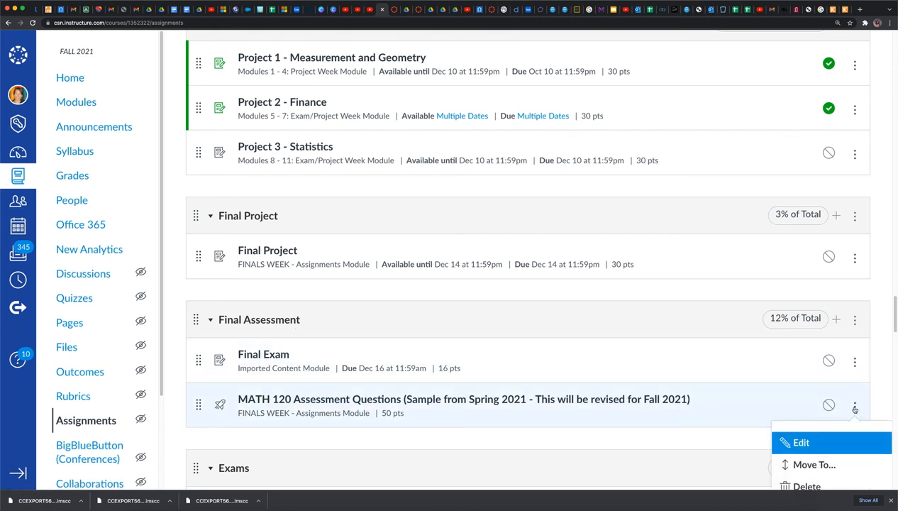
{"action": "scroll", "coordinate": [740, 399], "scroll_direction": "down", "scroll_amount": 2}
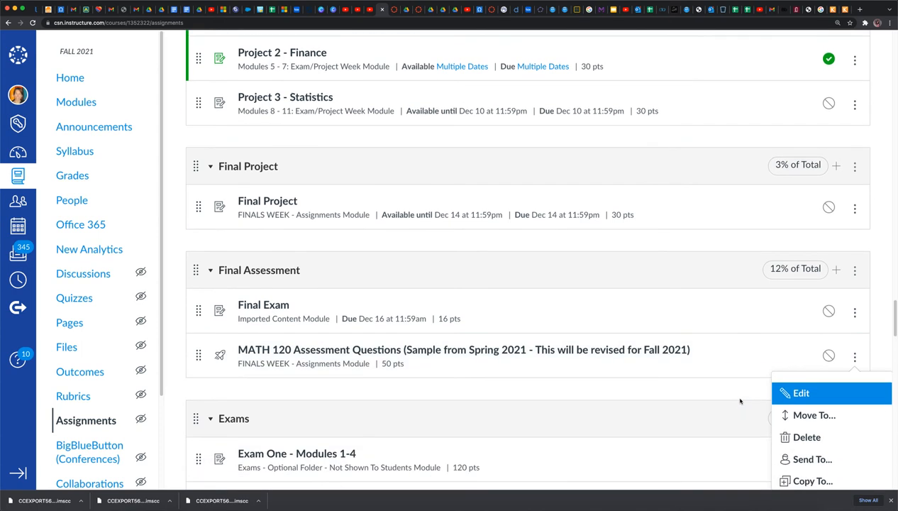
{"action": "left_click", "coordinate": [804, 437]}
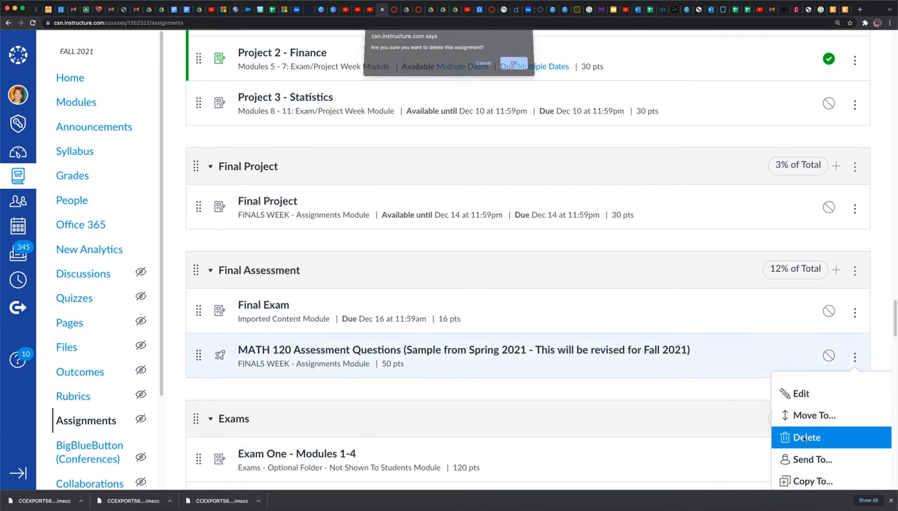
{"action": "left_click", "coordinate": [515, 66]}
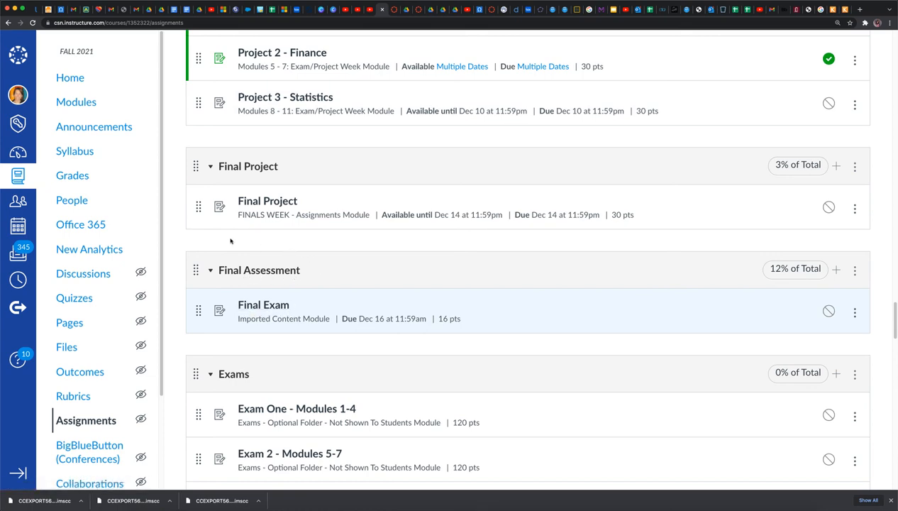
Open the course's modules and expand the FINALS WEEK - Assignments module
{"action": "scroll", "coordinate": [231, 241], "scroll_direction": "up", "scroll_amount": 15}
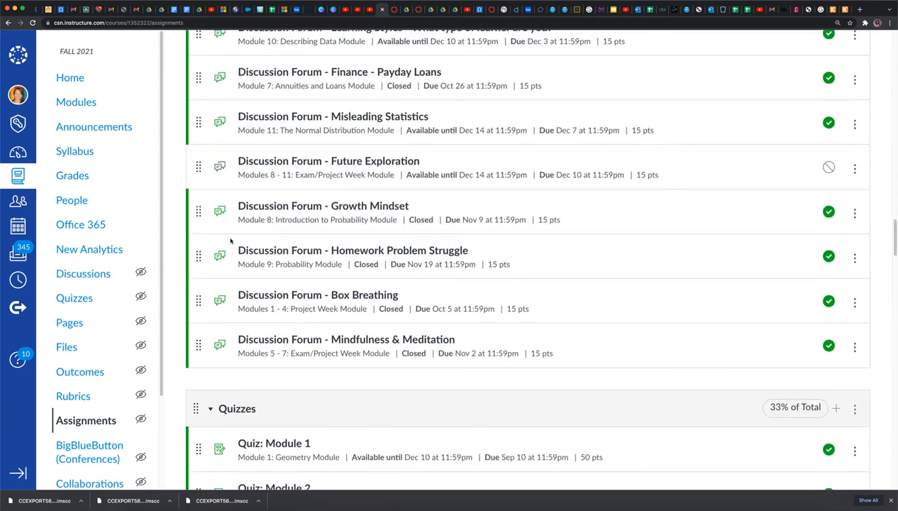
{"action": "scroll", "coordinate": [231, 241], "scroll_direction": "up", "scroll_amount": 1}
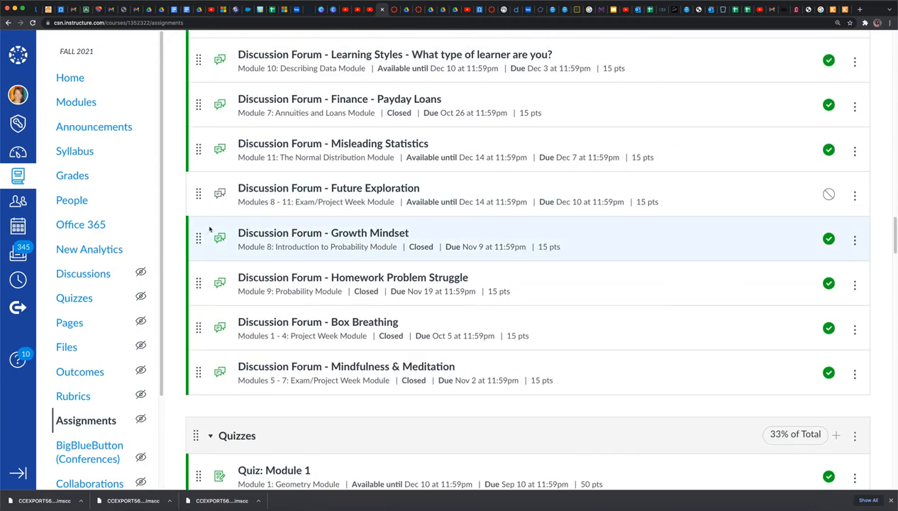
{"action": "left_click", "coordinate": [76, 102]}
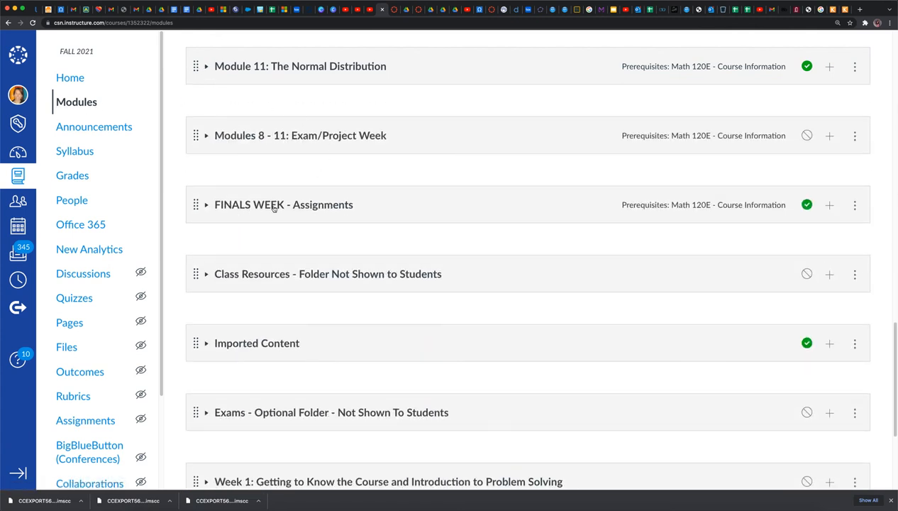
{"action": "left_click", "coordinate": [205, 207]}
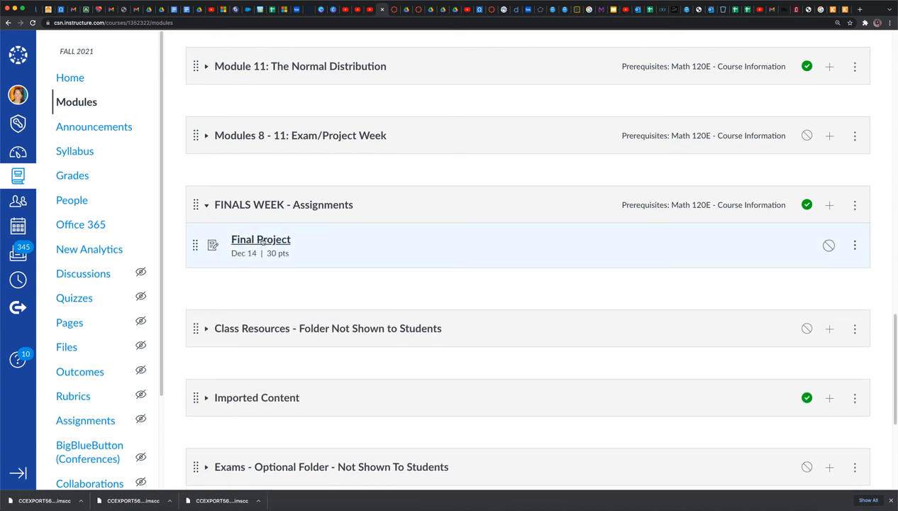
Add the existing Final Exam assignment to the FINALS WEEK - Assignments module without indentation
{"action": "left_click", "coordinate": [829, 206]}
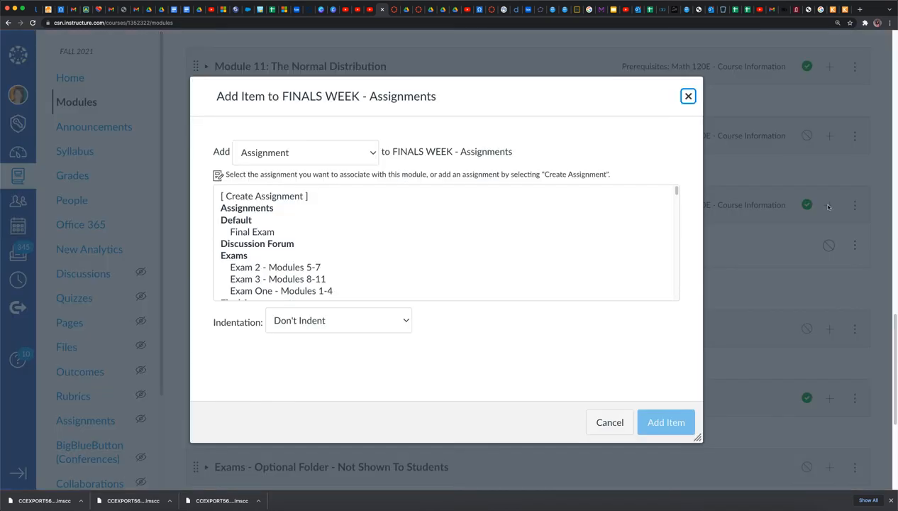
{"action": "left_click", "coordinate": [295, 158]}
{"action": "left_click", "coordinate": [295, 154]}
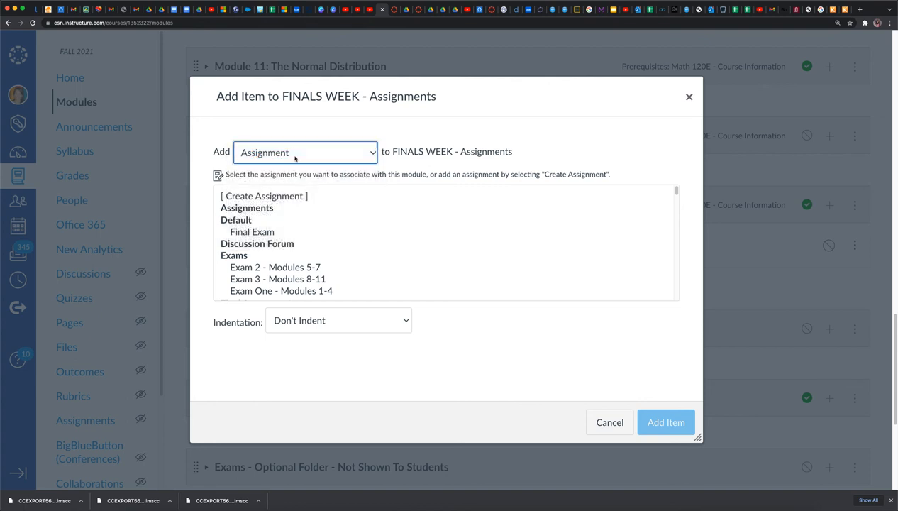
{"action": "left_click", "coordinate": [255, 234]}
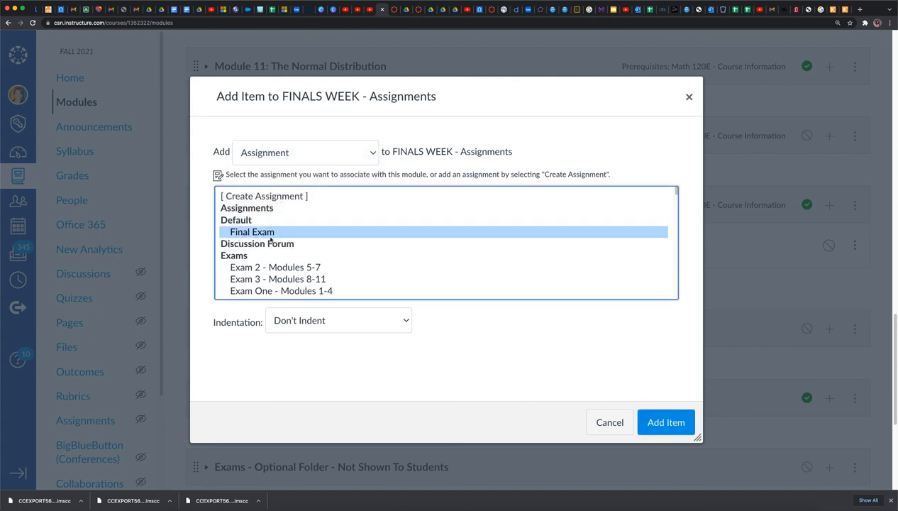
{"action": "left_click", "coordinate": [682, 423]}
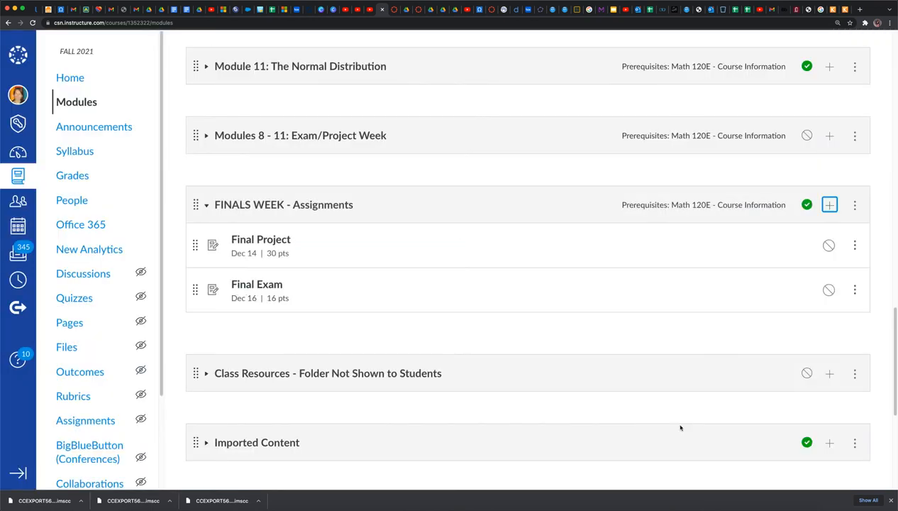
Open the Final Exam's assignment settings from the module and review its points, assignment group, submission type, allowed attempts and due date
{"action": "left_click", "coordinate": [244, 287]}
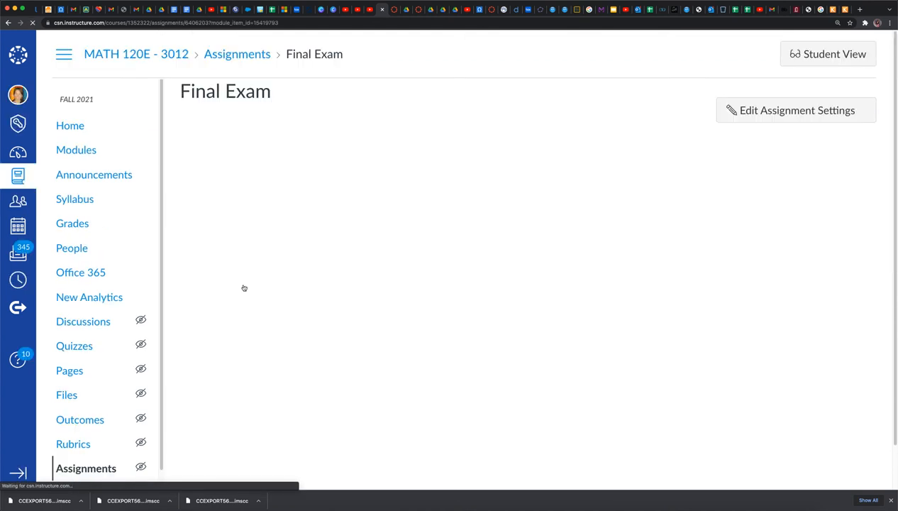
{"action": "left_click", "coordinate": [805, 118]}
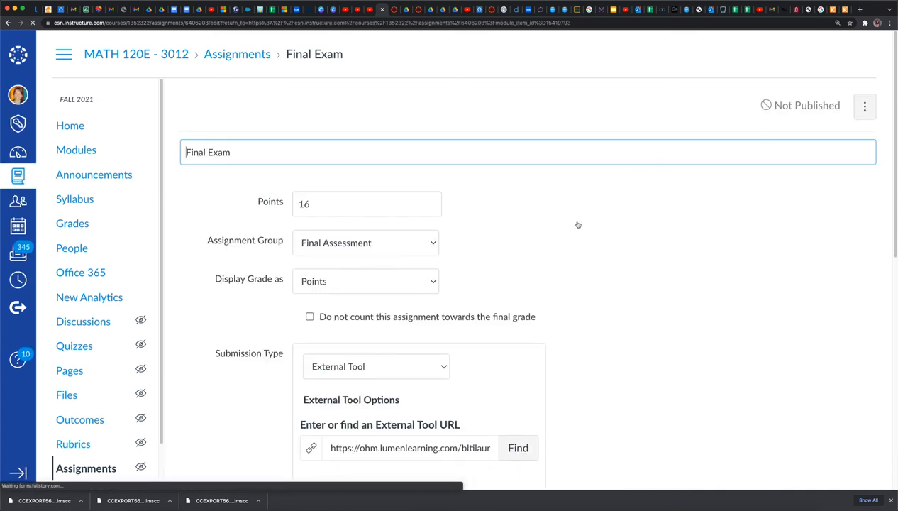
{"action": "scroll", "coordinate": [578, 224], "scroll_direction": "down", "scroll_amount": 2}
{"action": "scroll", "coordinate": [578, 224], "scroll_direction": "down", "scroll_amount": 5}
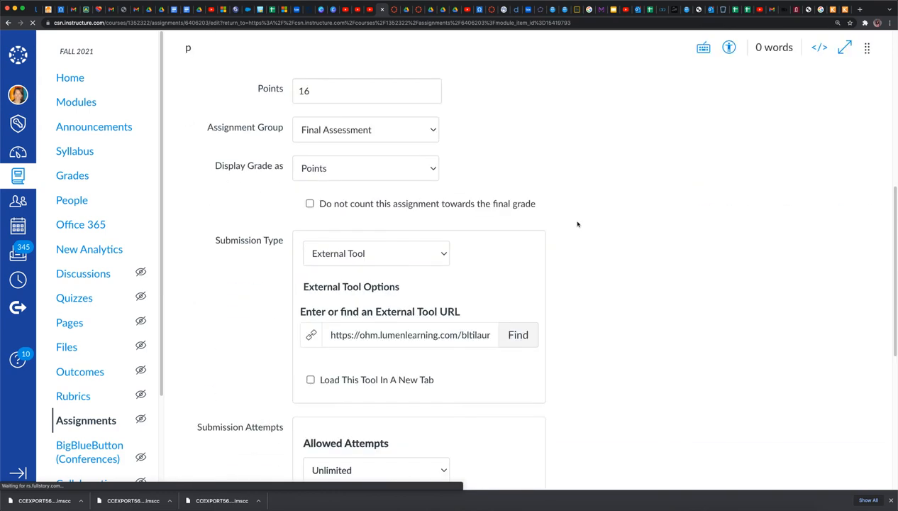
{"action": "scroll", "coordinate": [577, 224], "scroll_direction": "down", "scroll_amount": 3}
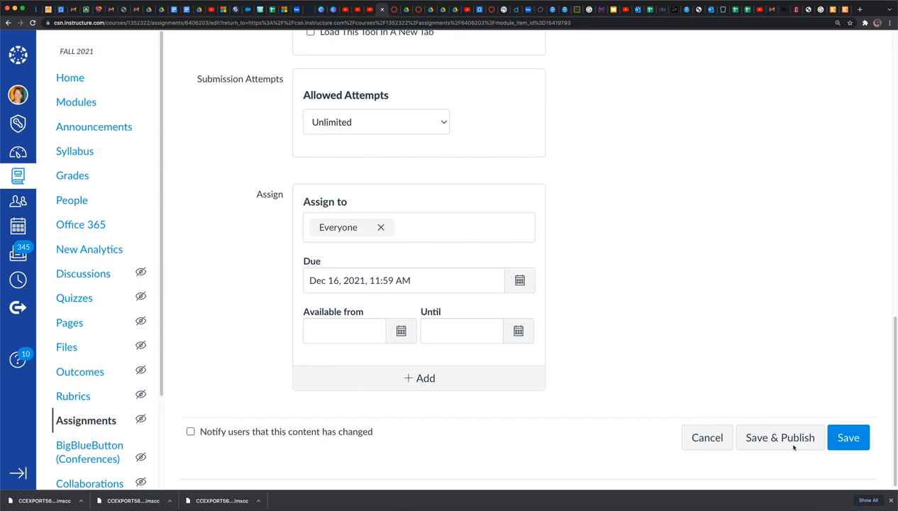
{"action": "scroll", "coordinate": [629, 285], "scroll_direction": "up", "scroll_amount": 10}
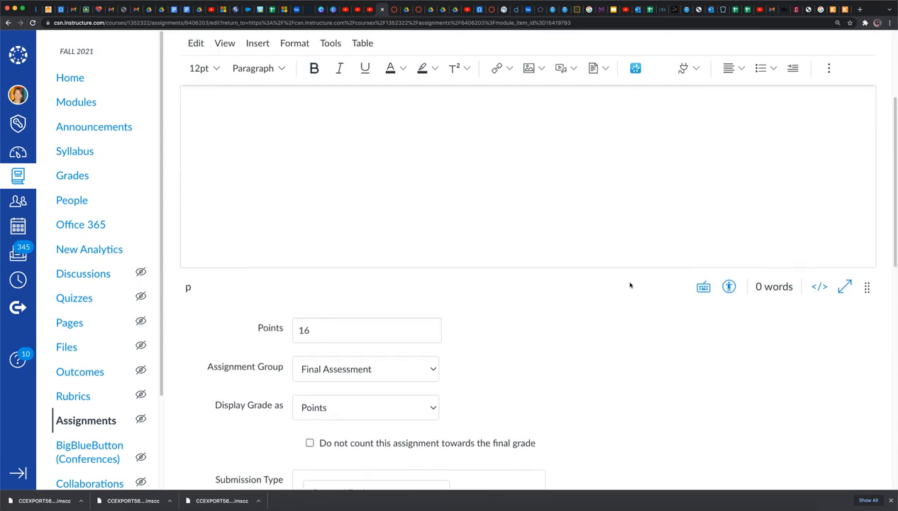
{"action": "scroll", "coordinate": [630, 285], "scroll_direction": "up", "scroll_amount": 5}
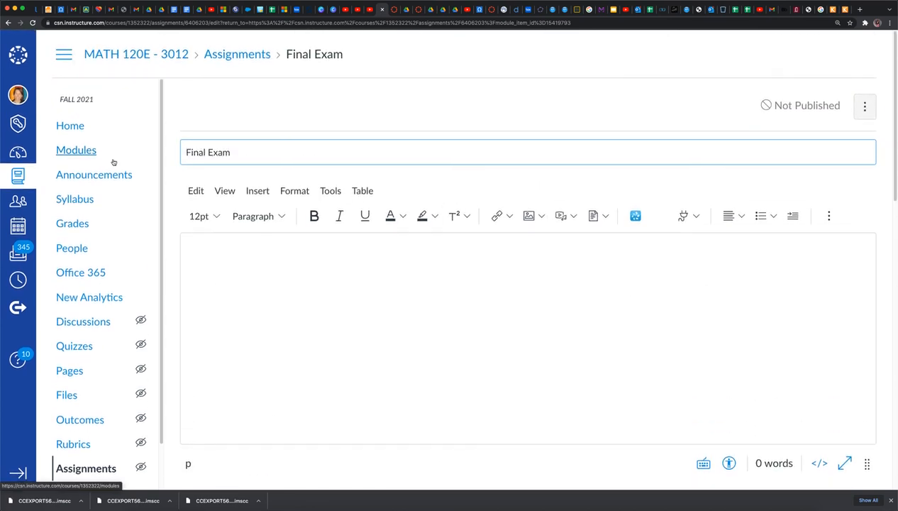